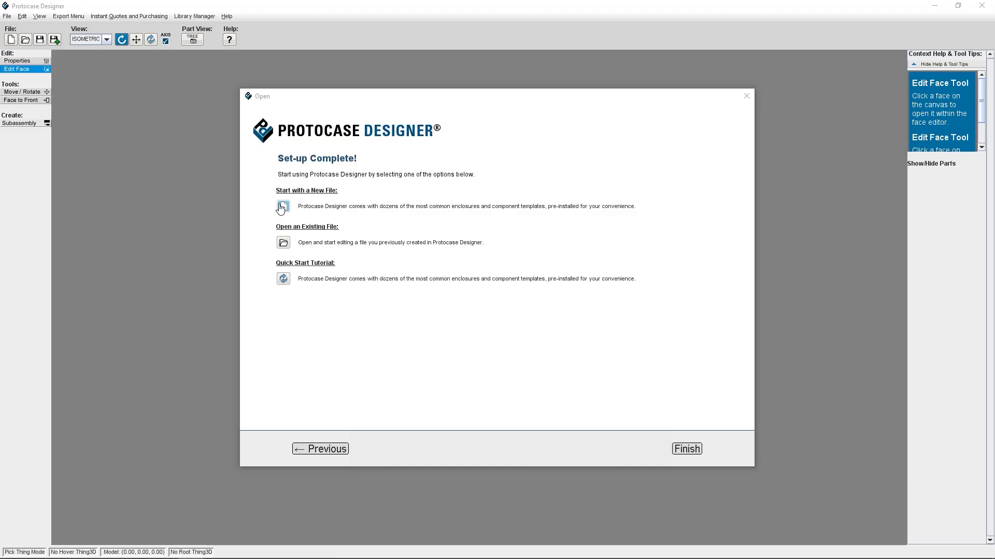
- Create a new Tiered Consolet from the Consolet Enclosures templates, with Aluminum (5052) as the metal
click(282, 207)
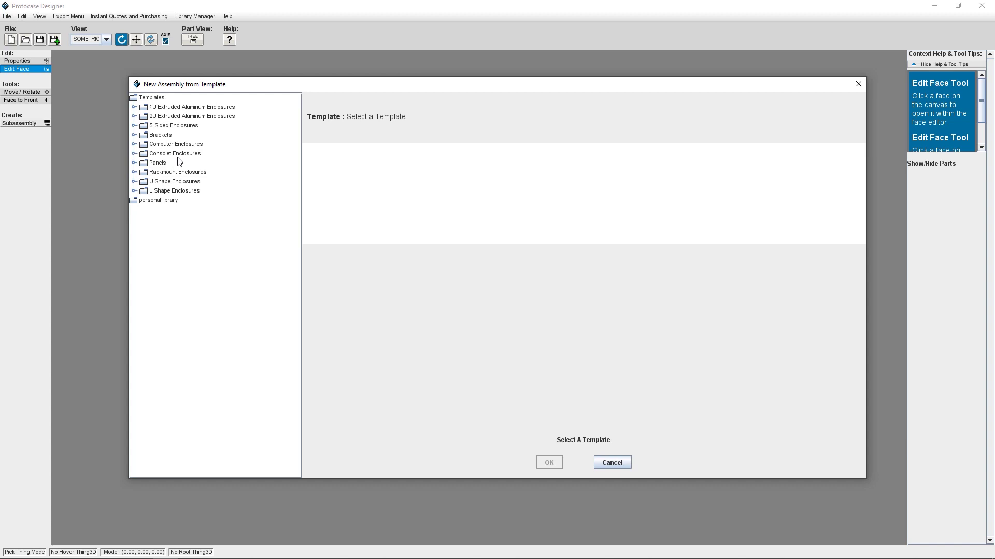
double_click(174, 155)
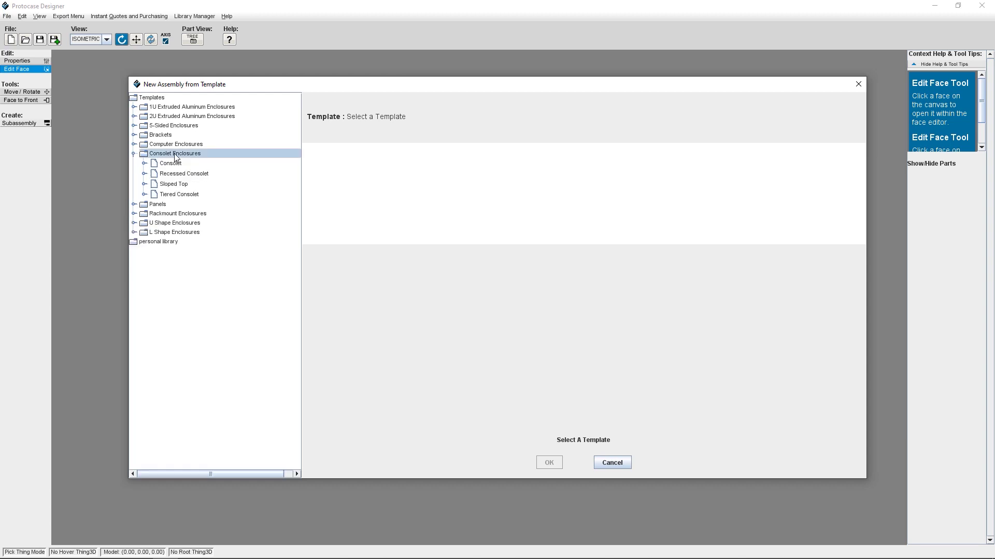
click(178, 195)
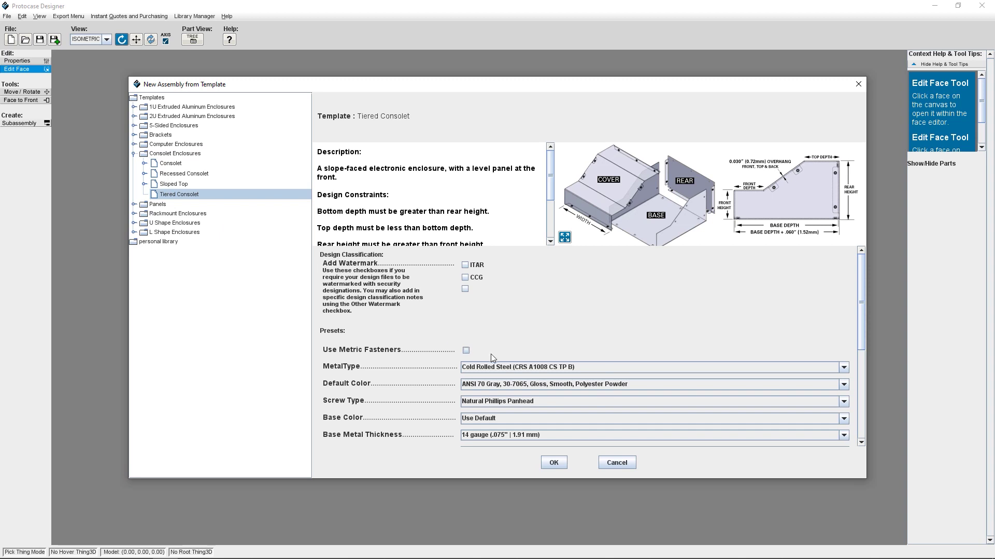
click(501, 371)
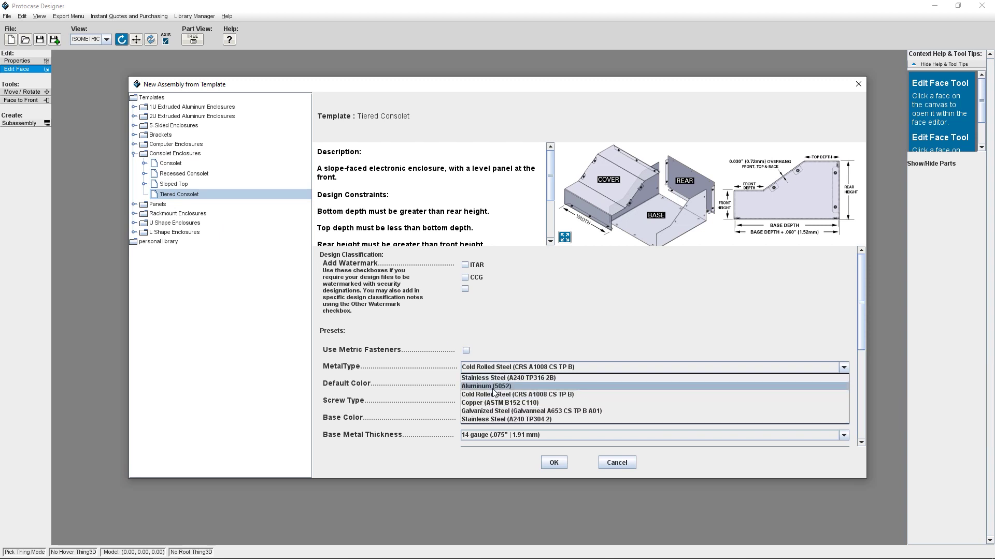
click(495, 387)
scroll(478, 398, down, 2)
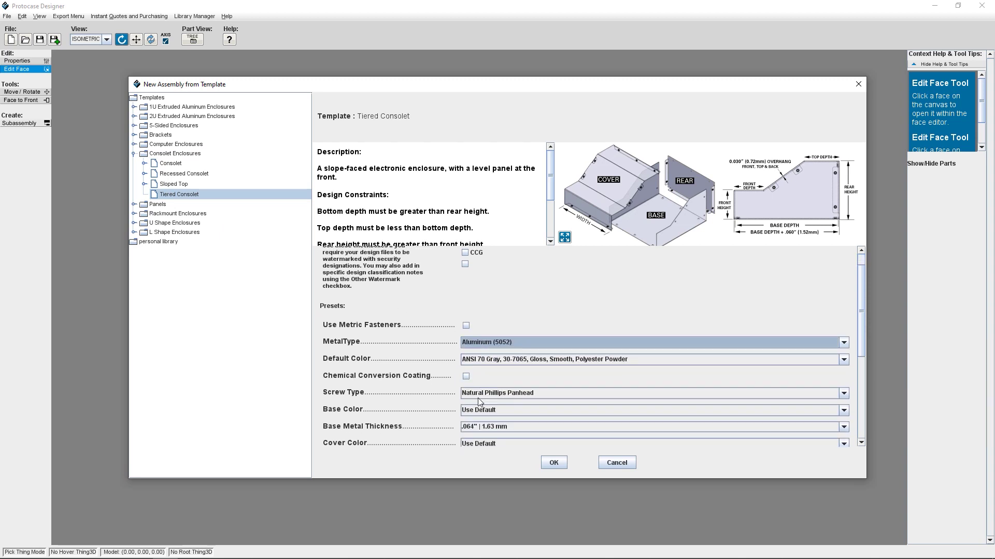
click(485, 382)
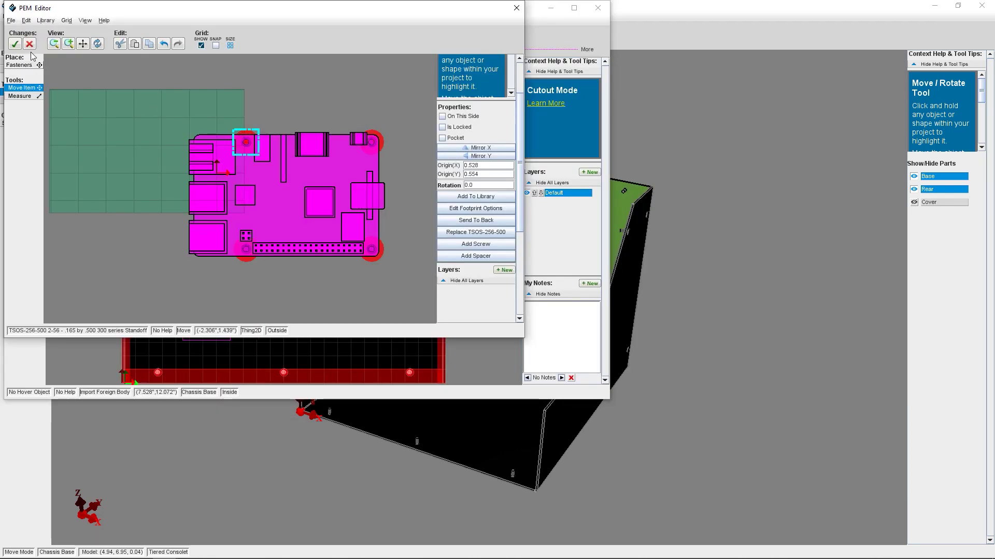
- Accept the Raspberry Pi board in the PEM Editor and return to the chassis base
click(15, 44)
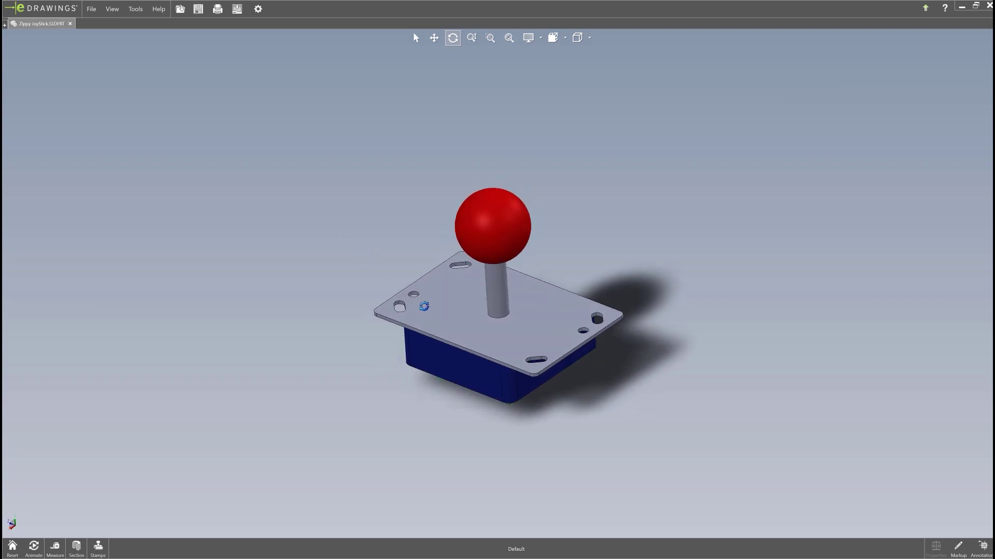
- Orbit the joystick STEP model in eDrawings to view it from different sides
mouse_move(451, 264)
mouse_down()
mouse_move(610, 283)
mouse_move(445, 285)
mouse_move(642, 287)
mouse_up()
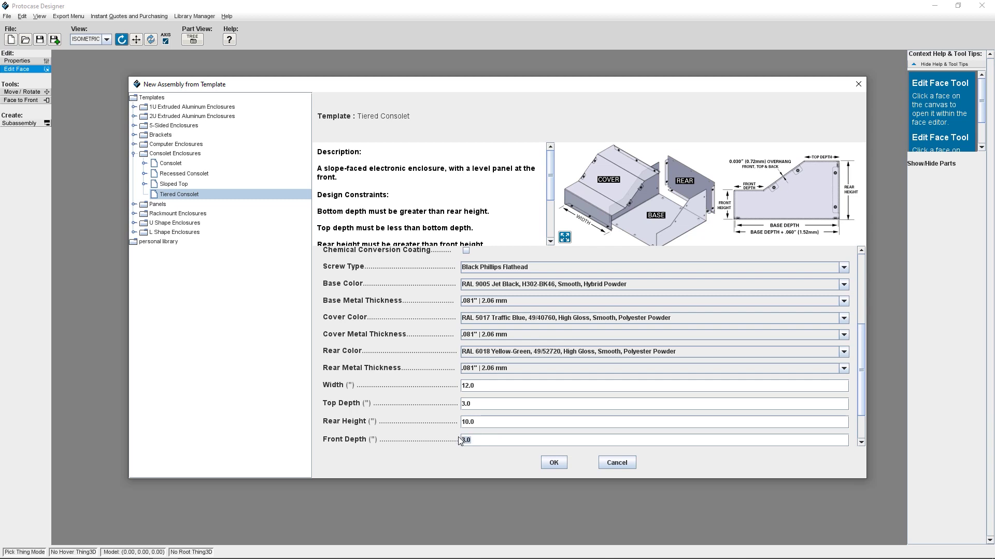
text(5)
scroll(474, 433, down, 2)
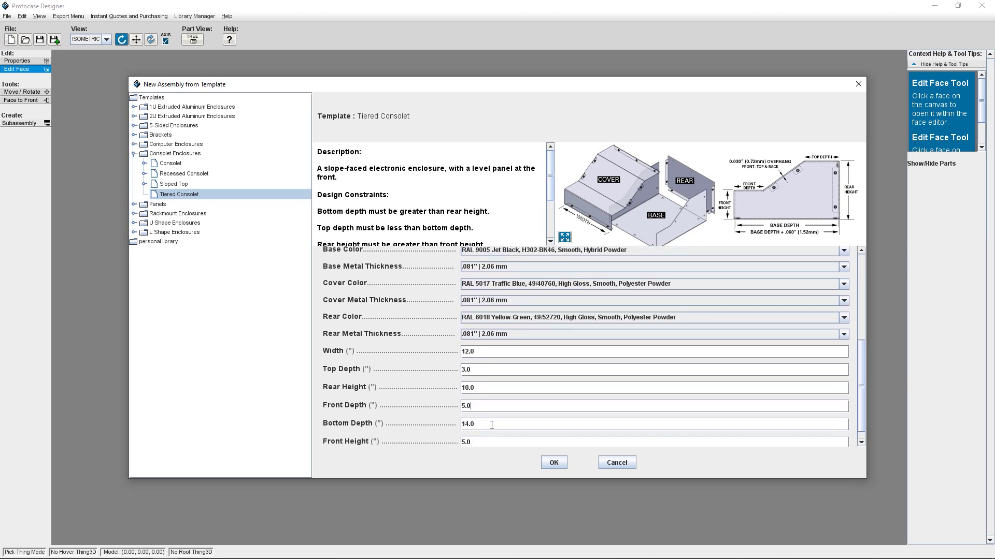
text(4)
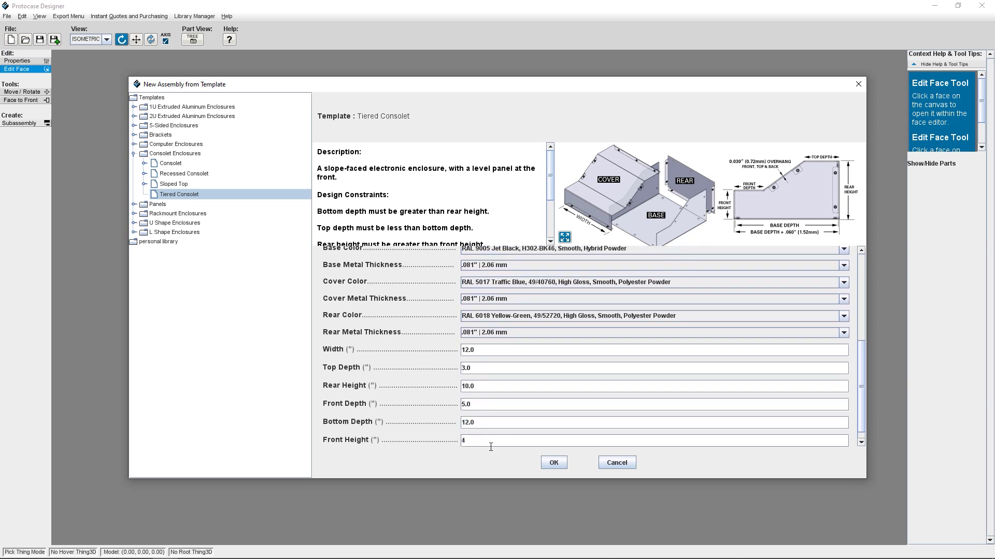
- Build the 12-wide, front-height-4 consolet, continuing past the aluminum fastener warning
click(552, 464)
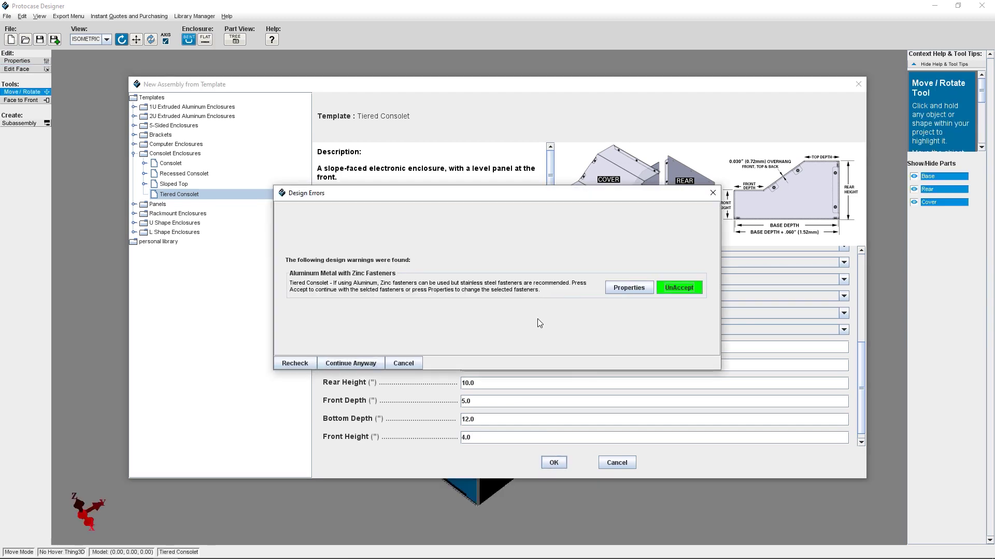
click(358, 364)
- Import Display.STEP onto the sloped face and drop it near the face centre
click(19, 69)
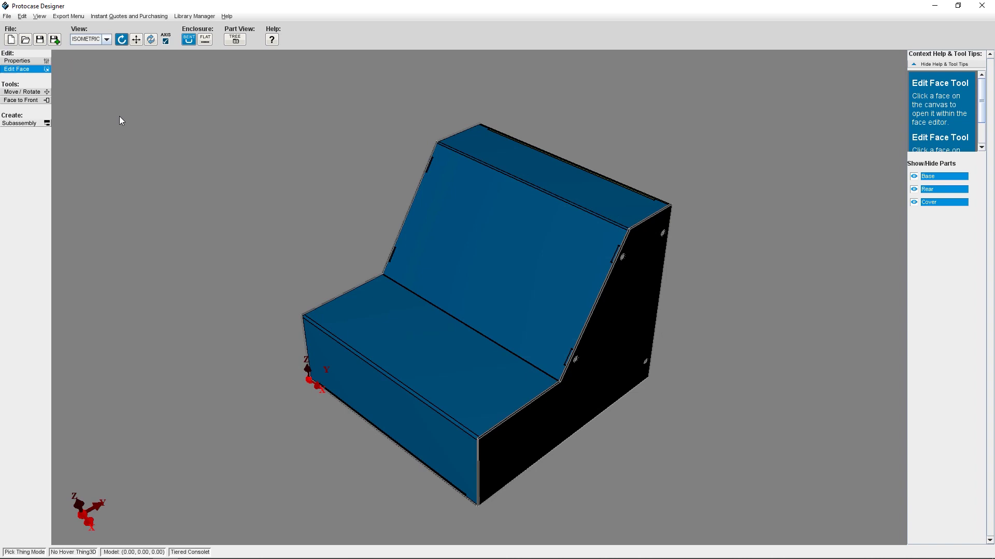
click(464, 247)
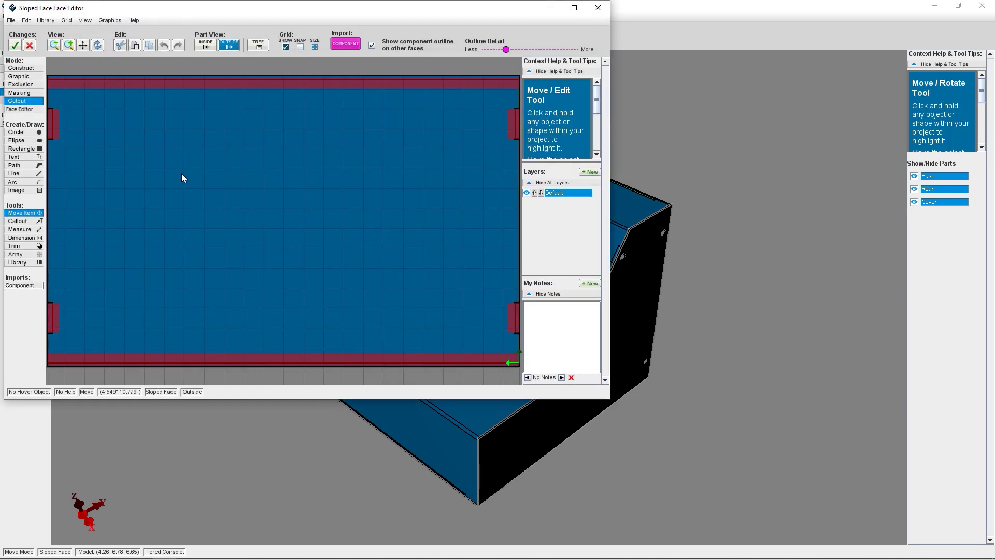
click(353, 44)
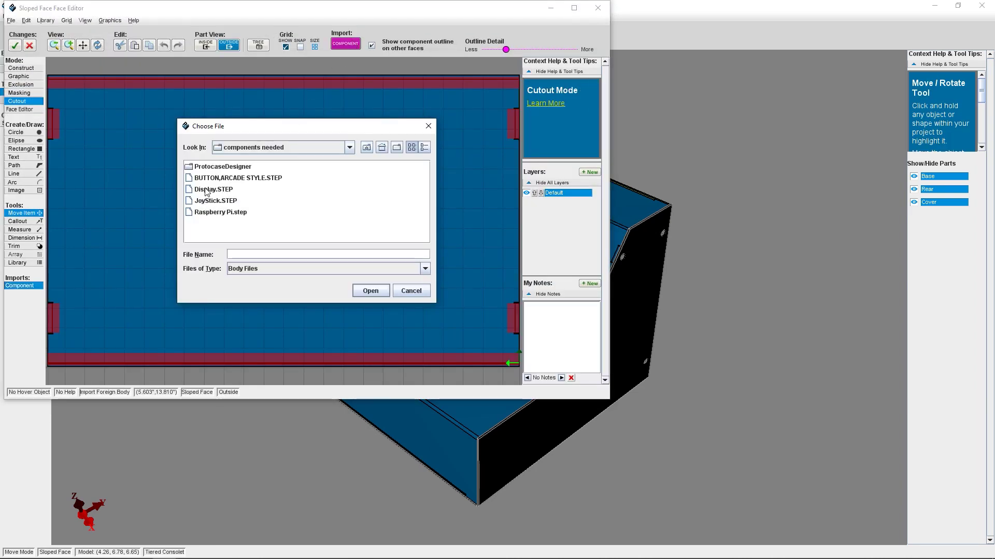
click(371, 292)
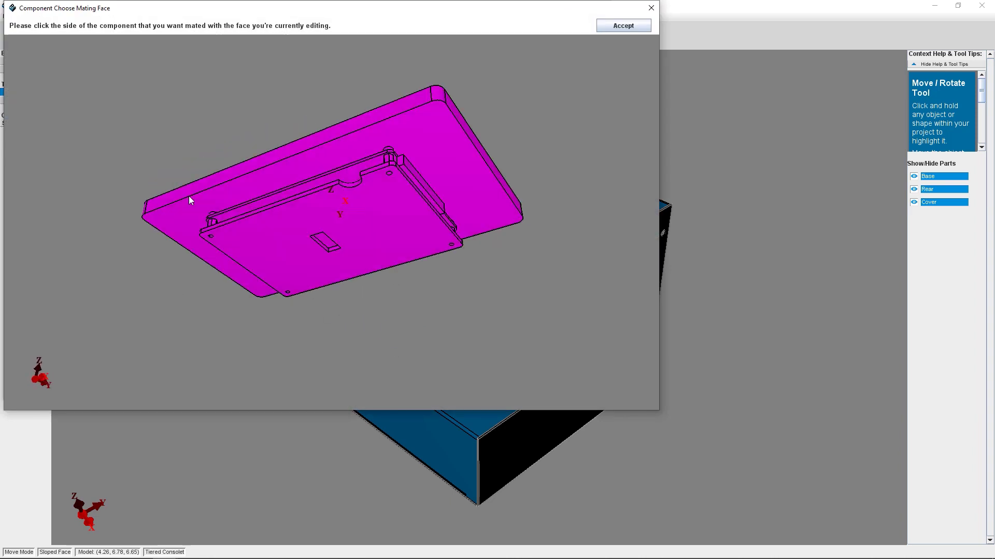
drag(295, 218, 367, 196)
click(620, 27)
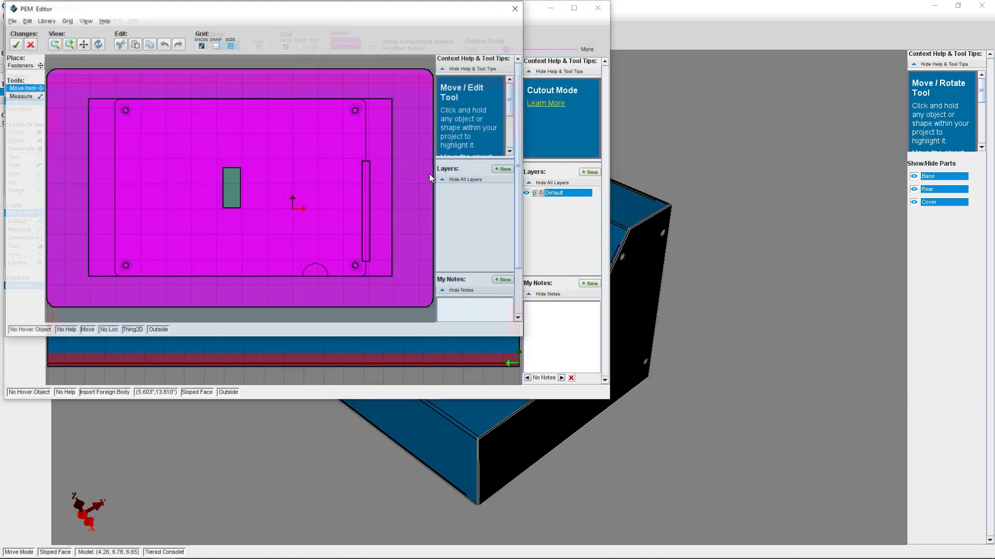
click(14, 44)
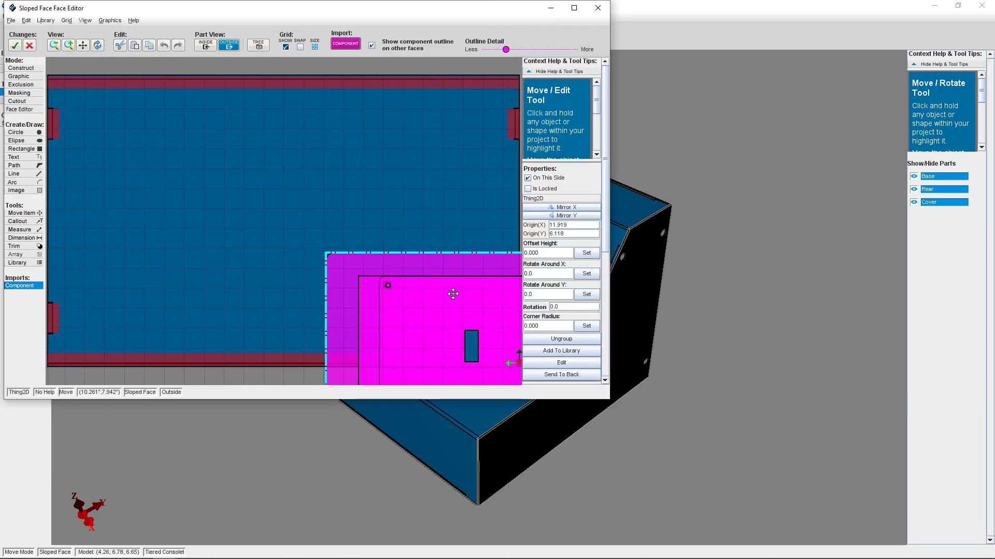
click(282, 175)
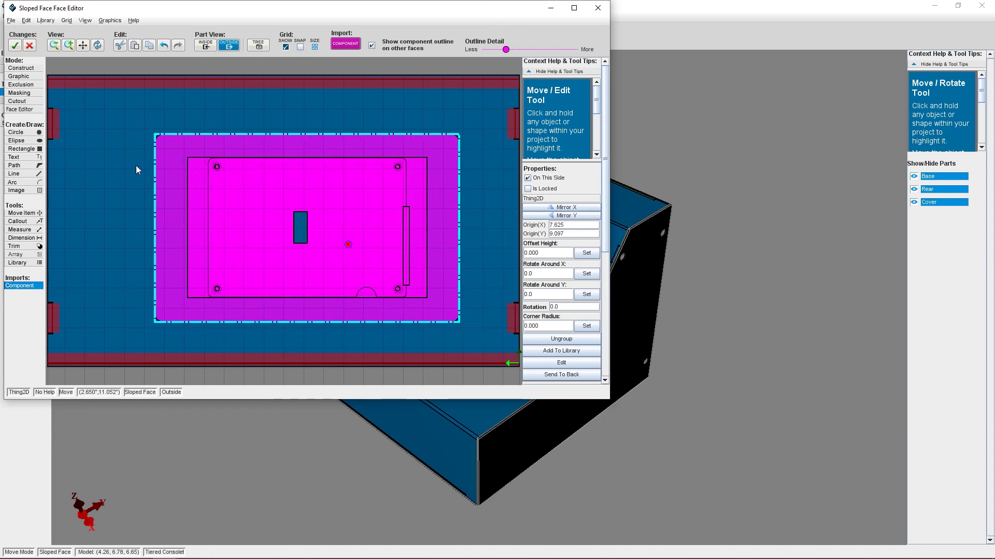
- Position the display by measuring from the face's top and left edges, levelling it
click(30, 227)
scroll(281, 80, up, 3)
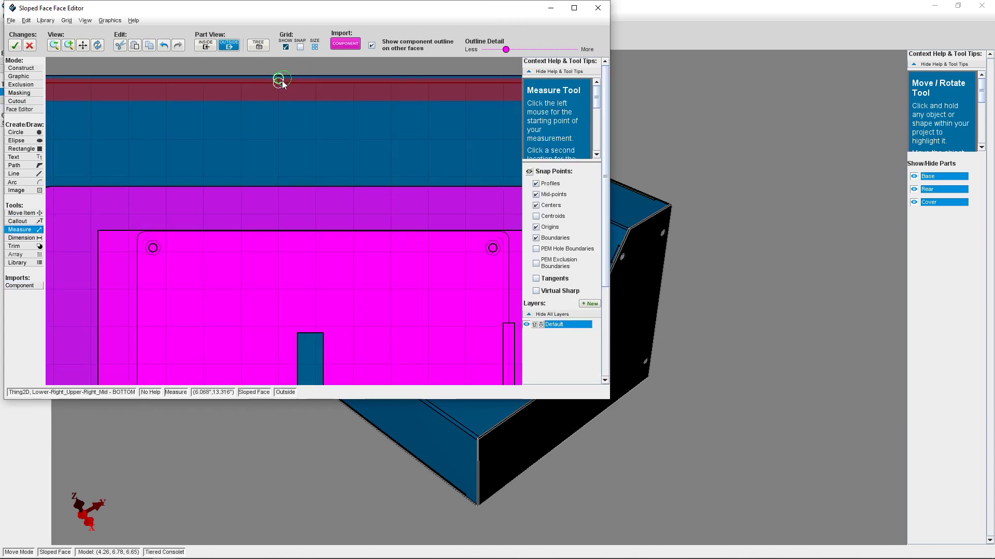
click(321, 187)
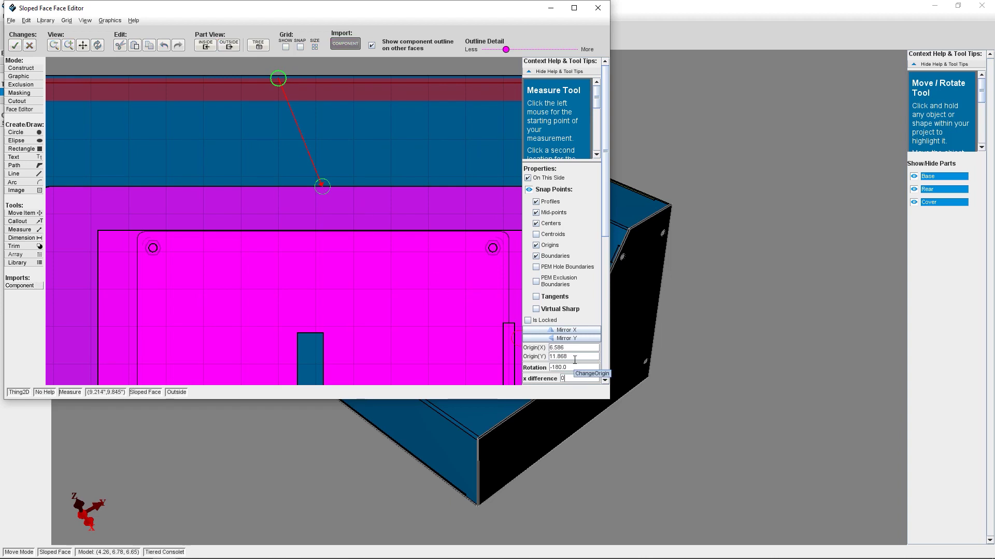
scroll(376, 220, down, 2)
scroll(188, 234, down, 2)
key(Escape)
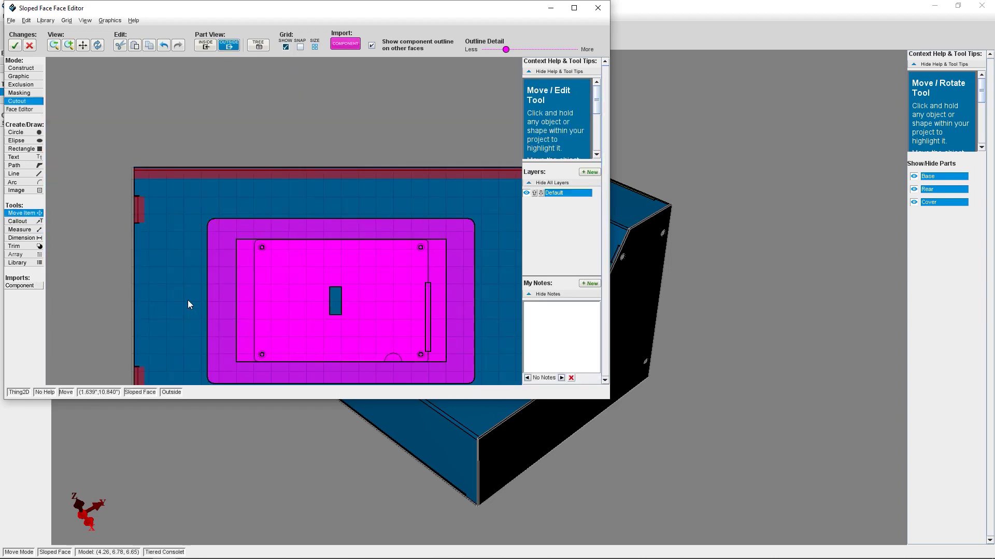
scroll(179, 265, up, 1)
key(m)
click(171, 233)
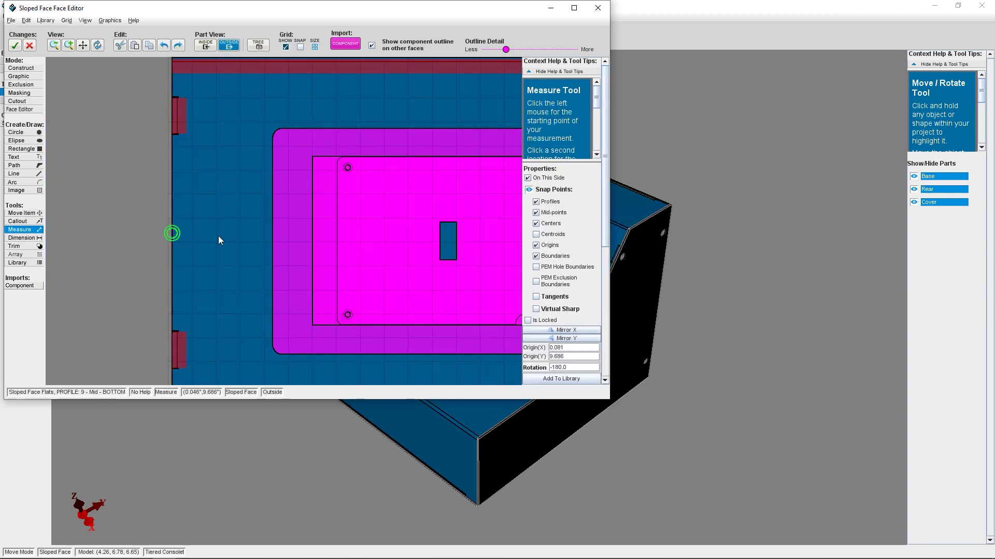
click(271, 242)
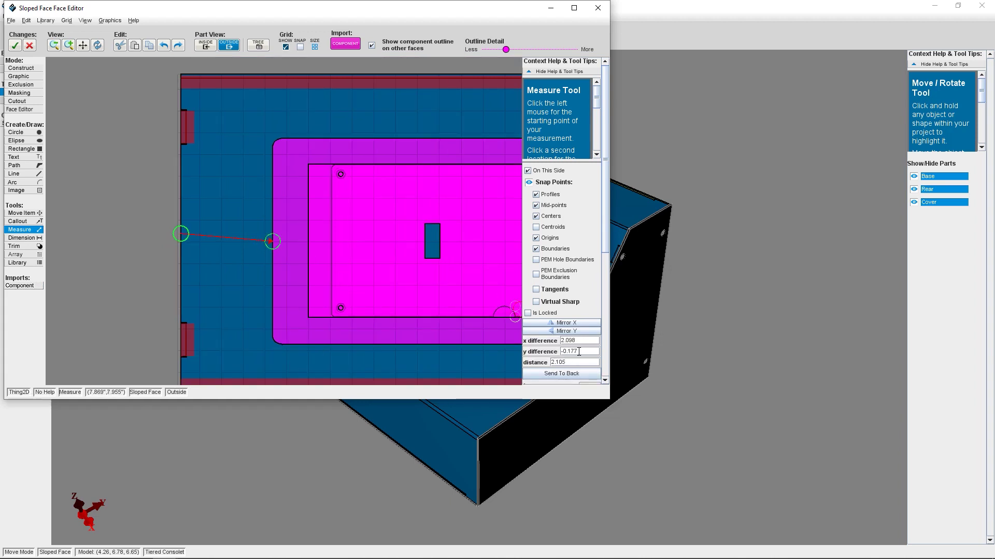
text(0.000)
key(Return)
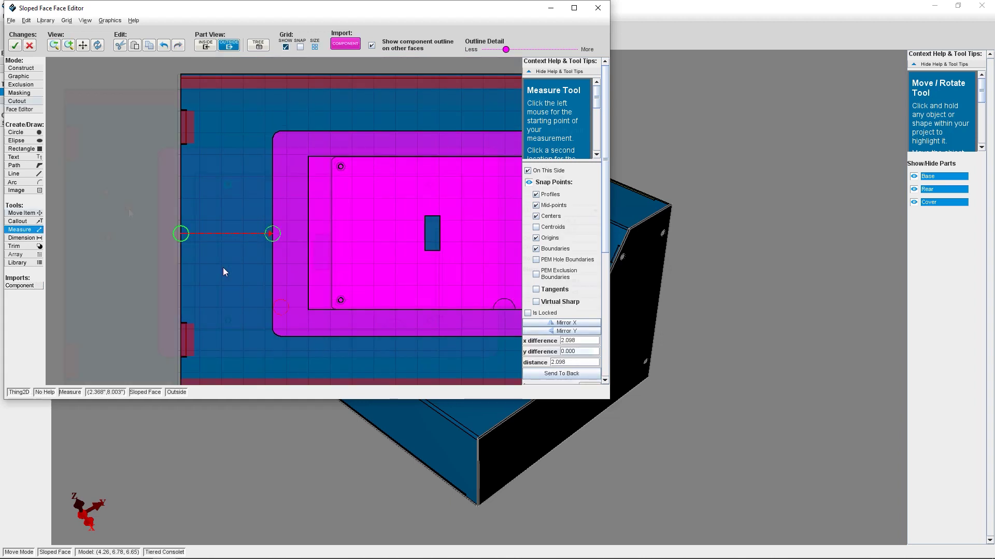
key(Escape)
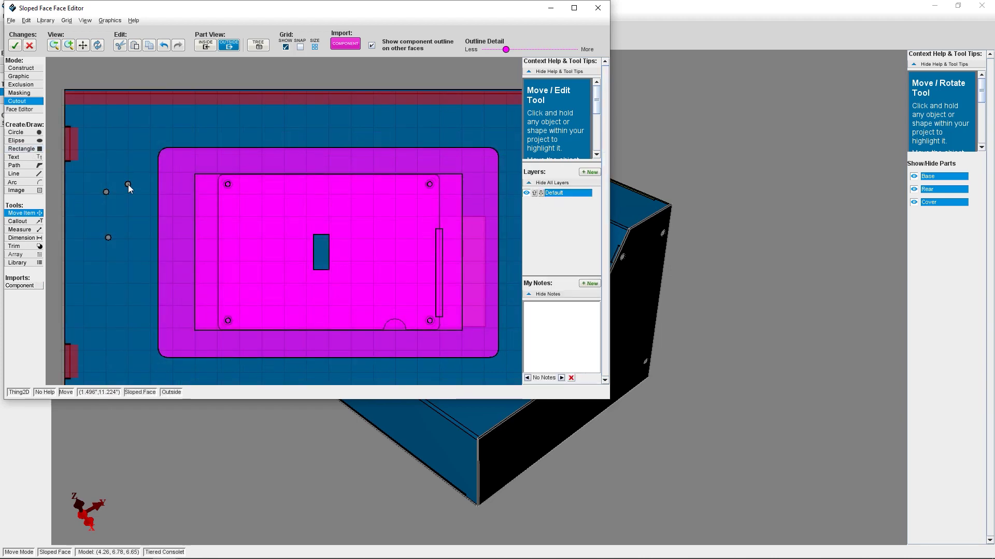
scroll(128, 183, up, 3)
scroll(428, 187, up, 2)
- Select the display's corner mounting holes to check their Origin X/Y positions
click(318, 205)
scroll(119, 170, down, 5)
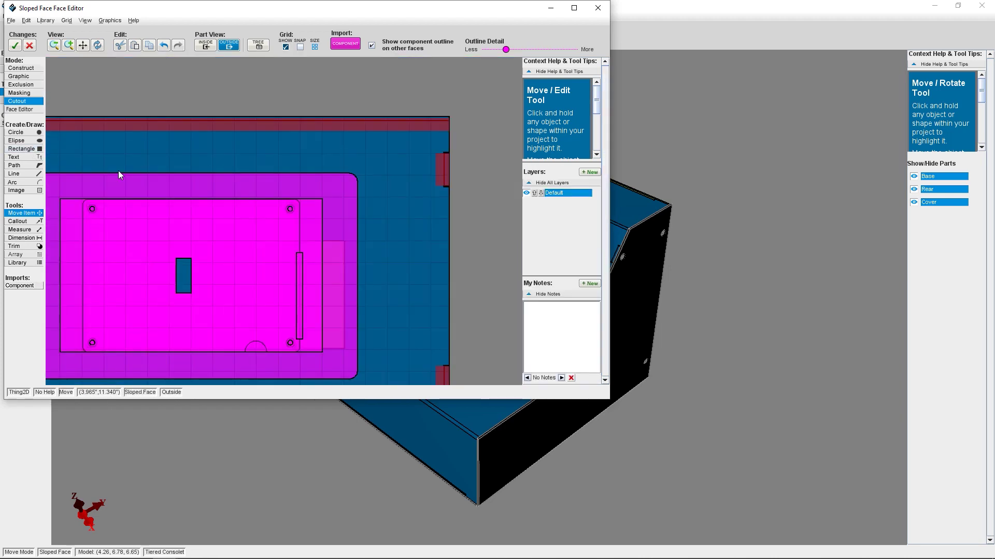
scroll(128, 176, up, 2)
click(139, 178)
scroll(291, 224, up, 2)
scroll(408, 333, up, 2)
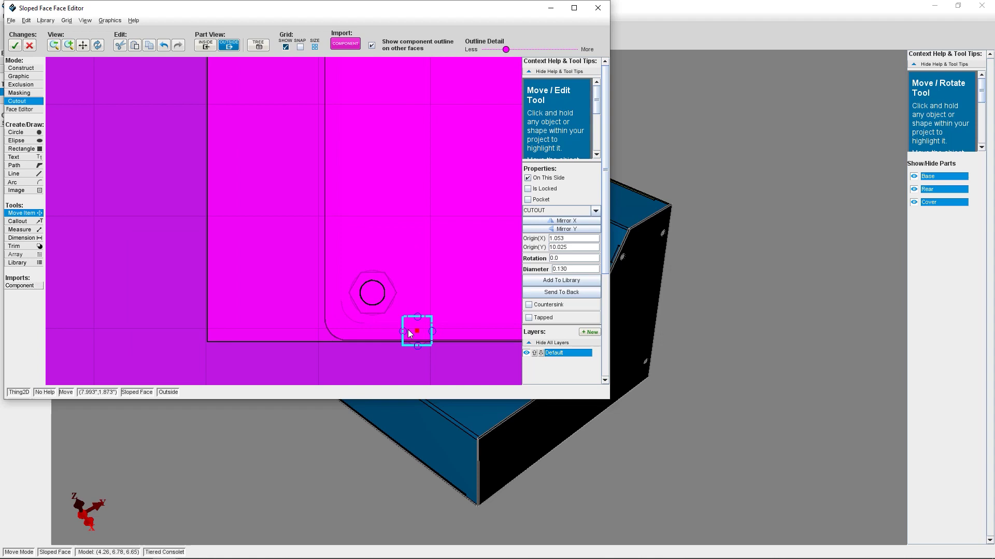
scroll(408, 333, up, 2)
click(444, 224)
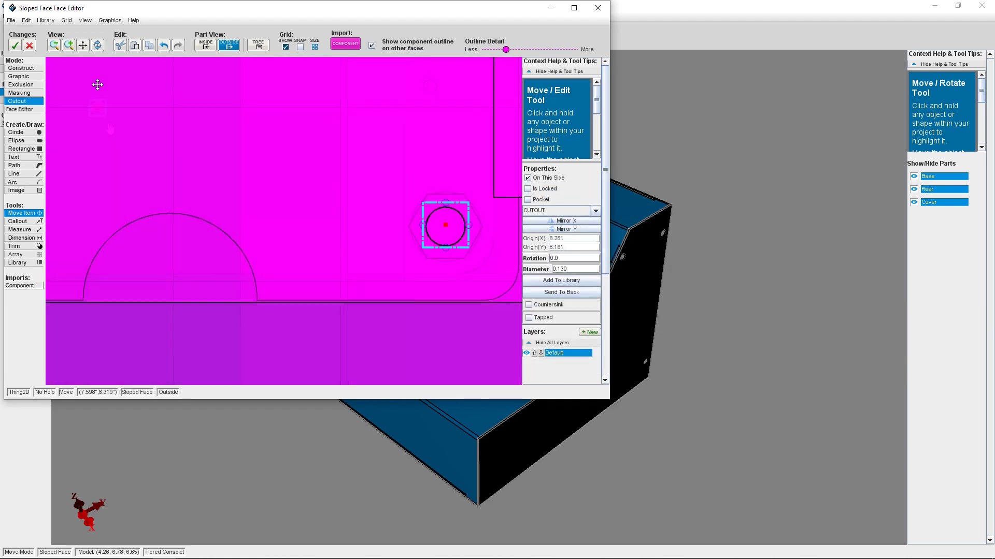
- Apply the sloped face, then import JoyStick.STEP onto the lower flat top face
click(21, 50)
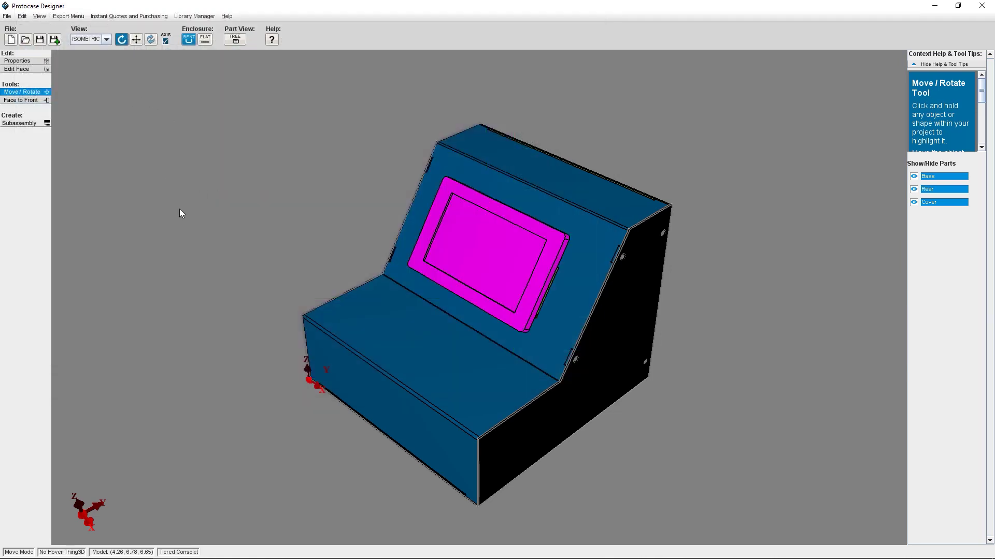
mouse_move(180, 208)
mouse_down()
mouse_move(207, 207)
mouse_move(213, 222)
mouse_move(204, 223)
mouse_up()
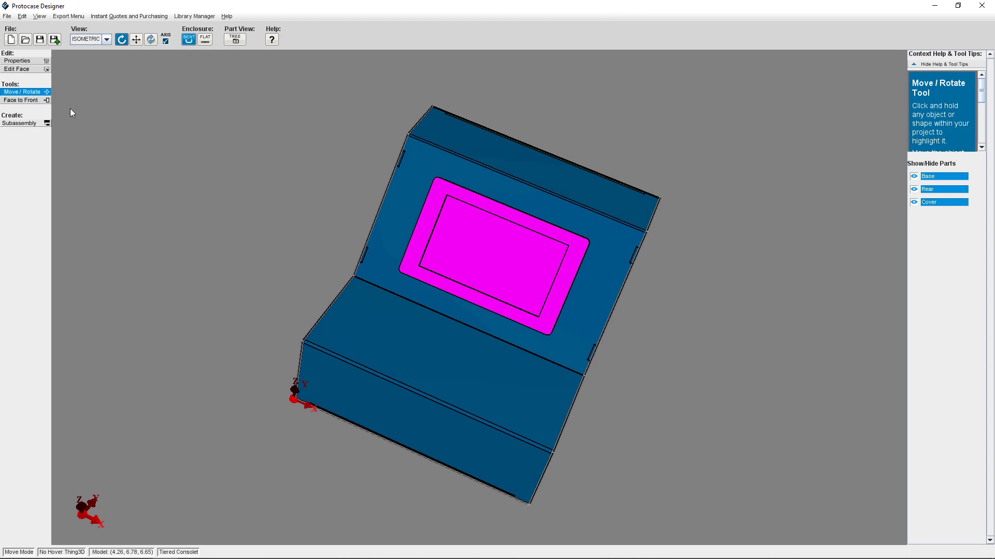
click(23, 69)
click(422, 363)
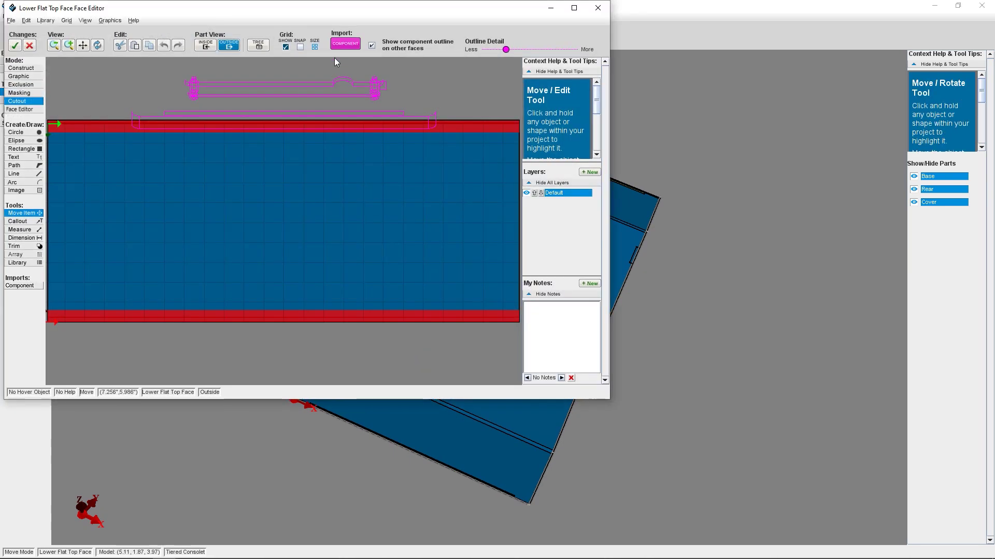
click(351, 47)
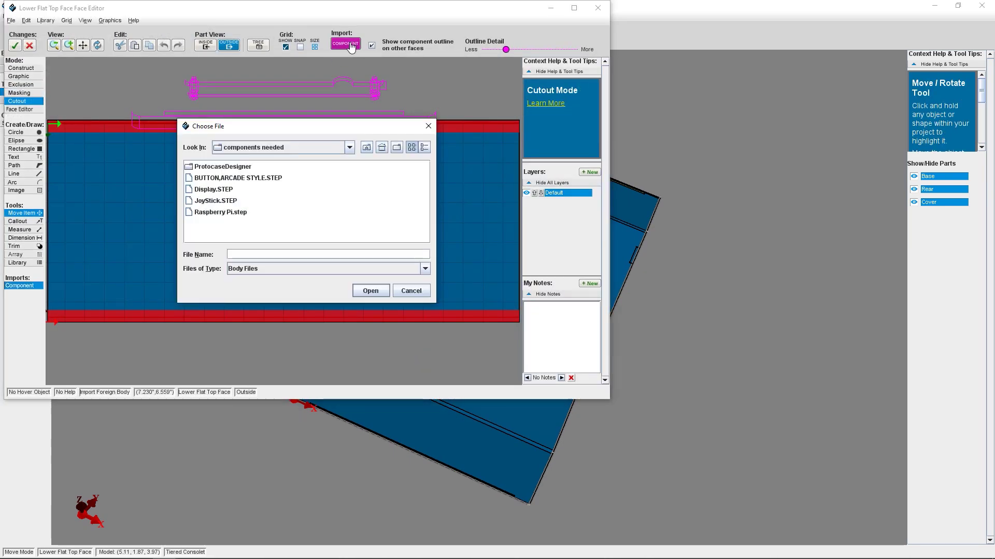
click(368, 291)
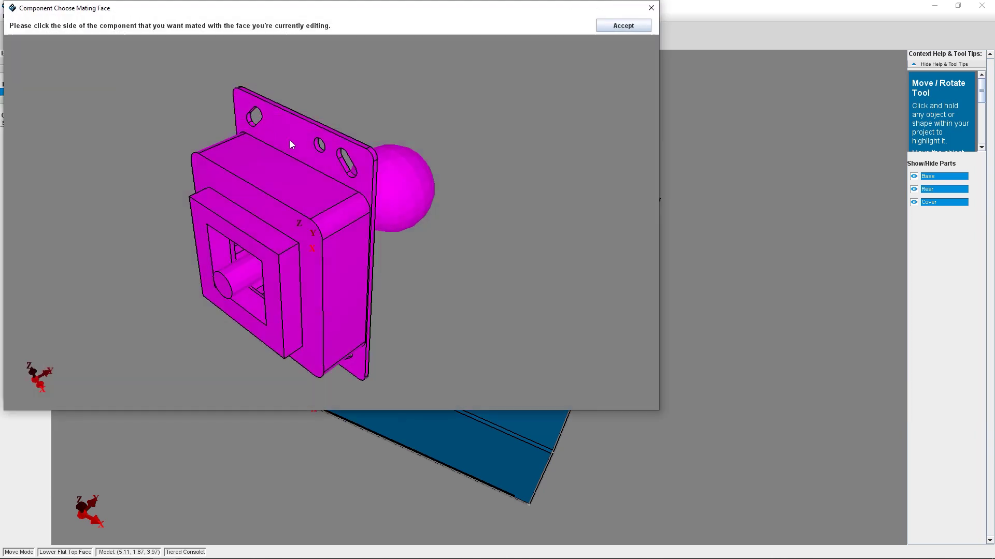
click(618, 24)
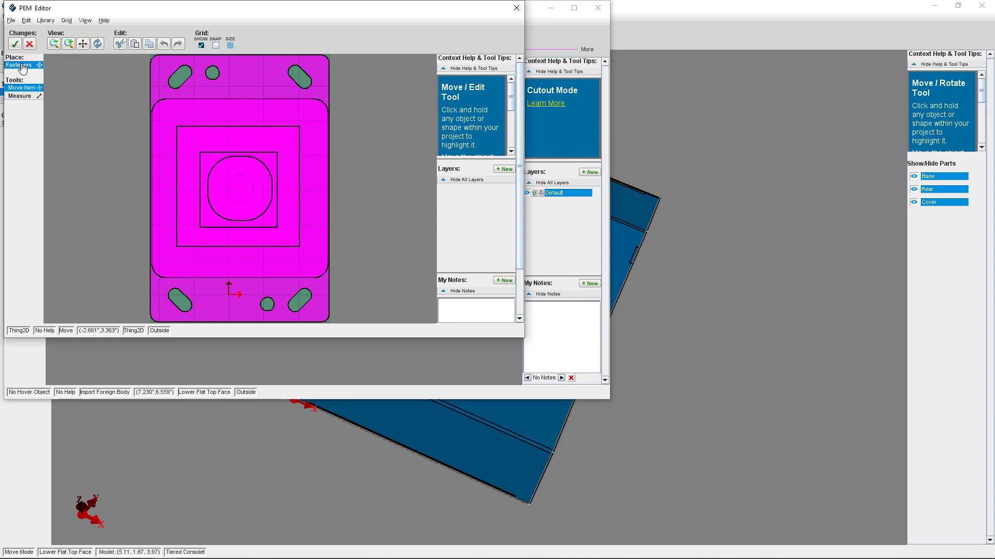
- Place 0.500" FH4-832-8 studs around the joystick
click(23, 65)
click(170, 65)
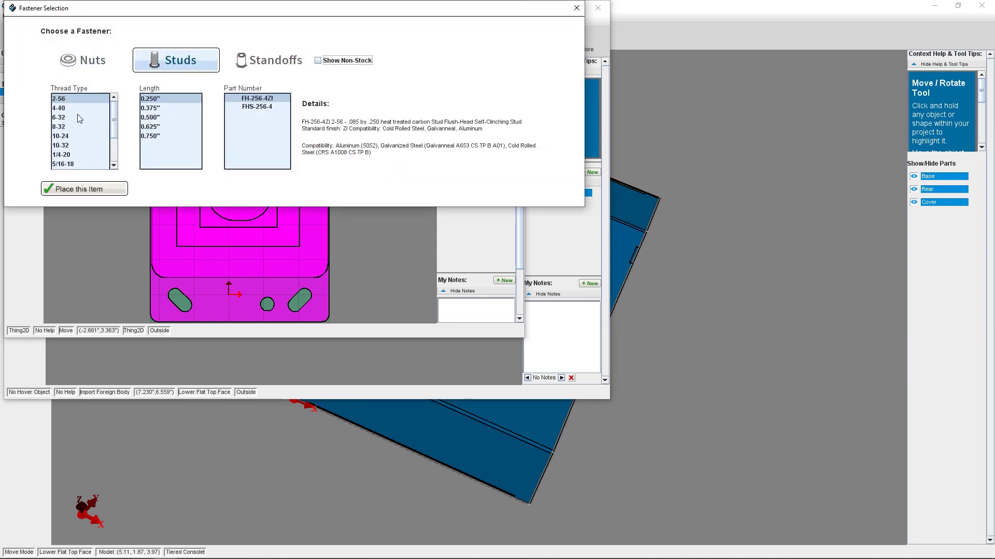
click(158, 126)
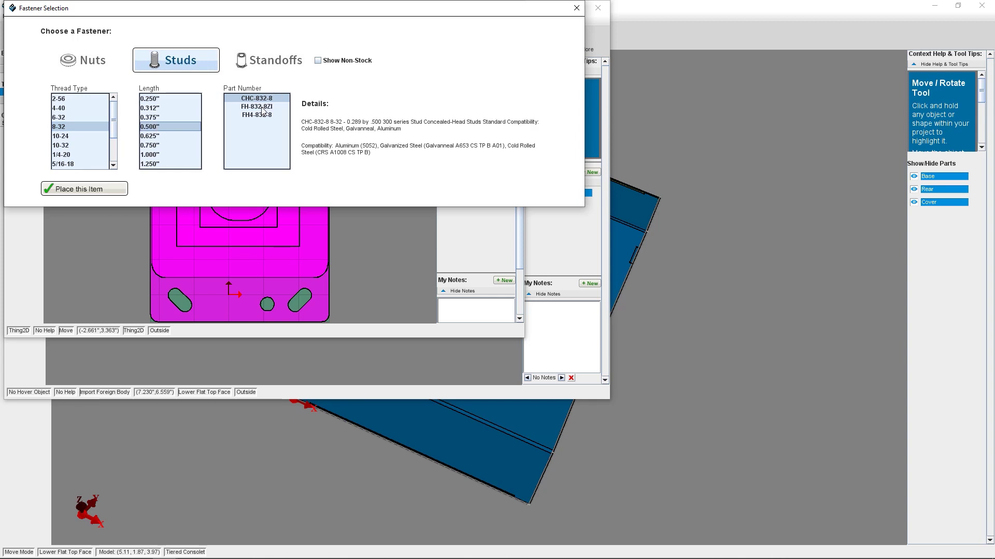
double_click(263, 114)
click(147, 141)
click(80, 200)
click(135, 201)
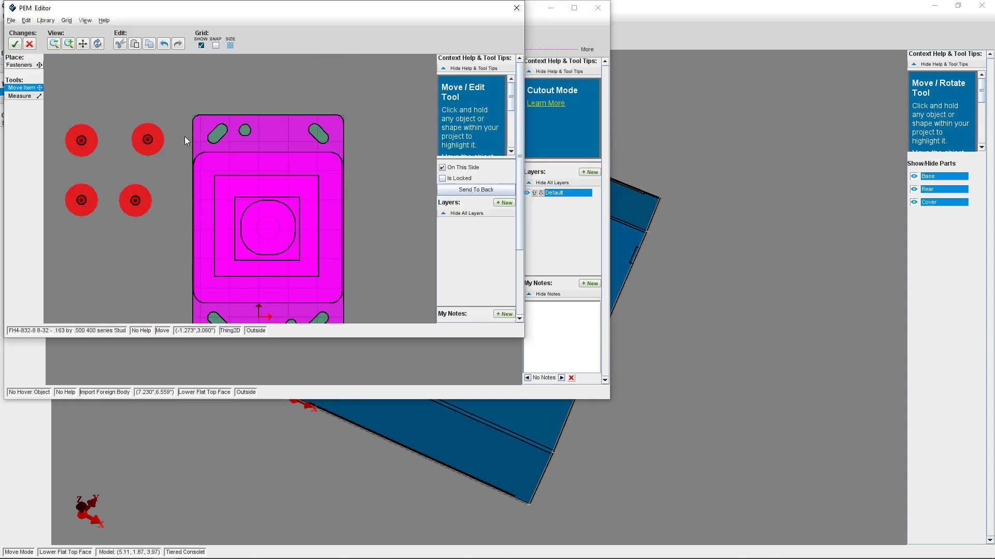
- Align the studs with the joystick's left and right mounting slots, then apply the face
click(20, 96)
scroll(209, 134, up, 2)
click(223, 135)
click(105, 142)
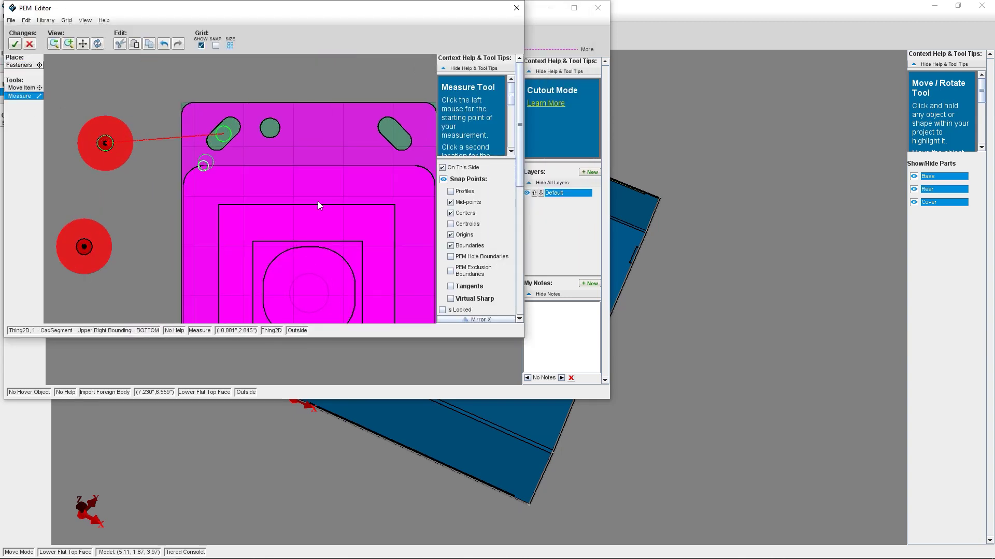
scroll(510, 214, down, 3)
text(0)
key(Return)
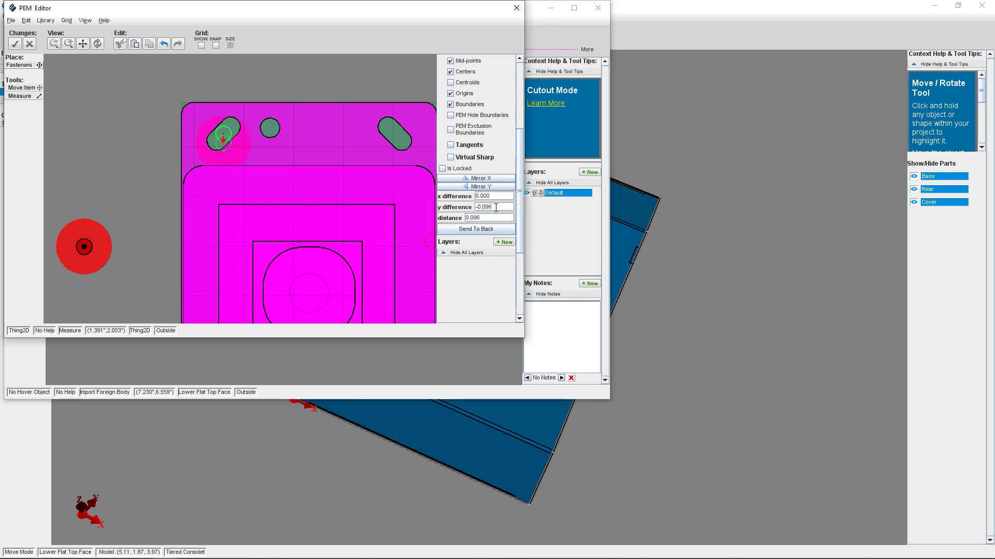
click(394, 134)
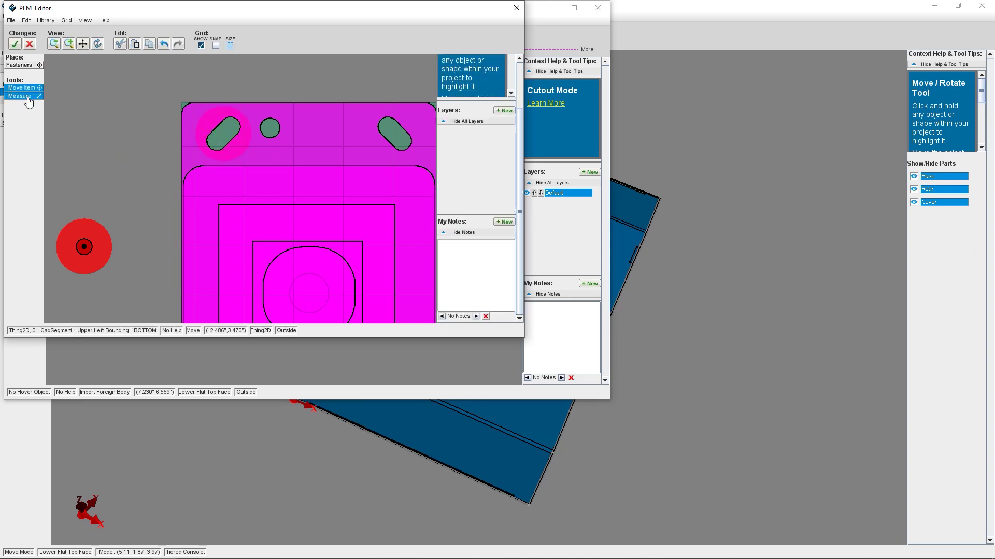
key(BackSpace)
key(BackSpace)
text(0)
key(Return)
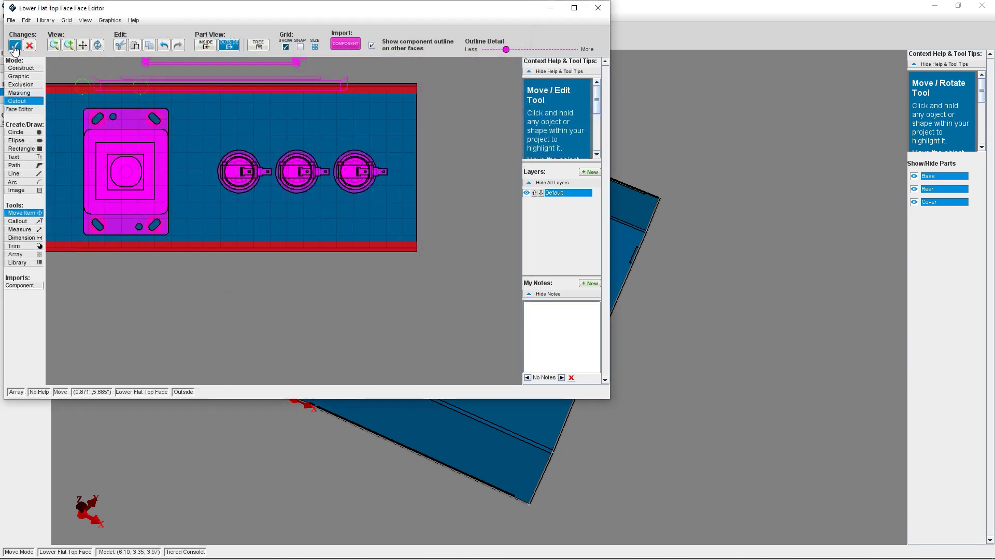
click(15, 47)
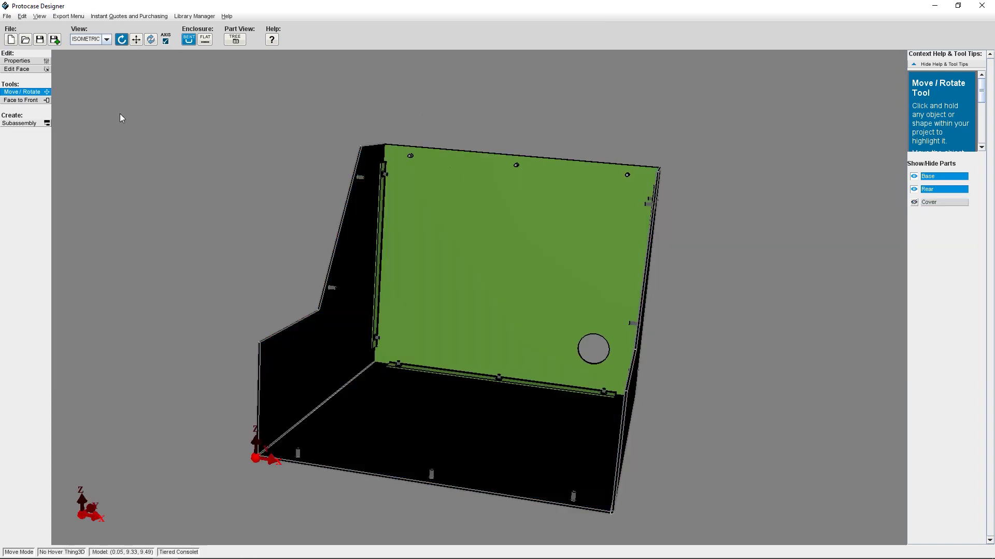
- Import the Raspberry Pi model onto the chassis base face
click(27, 69)
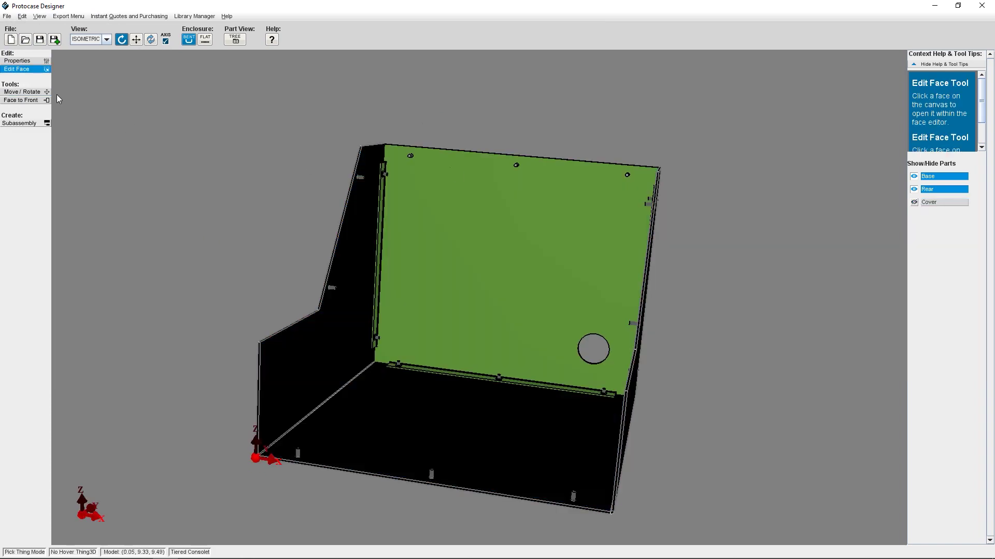
click(477, 414)
click(340, 48)
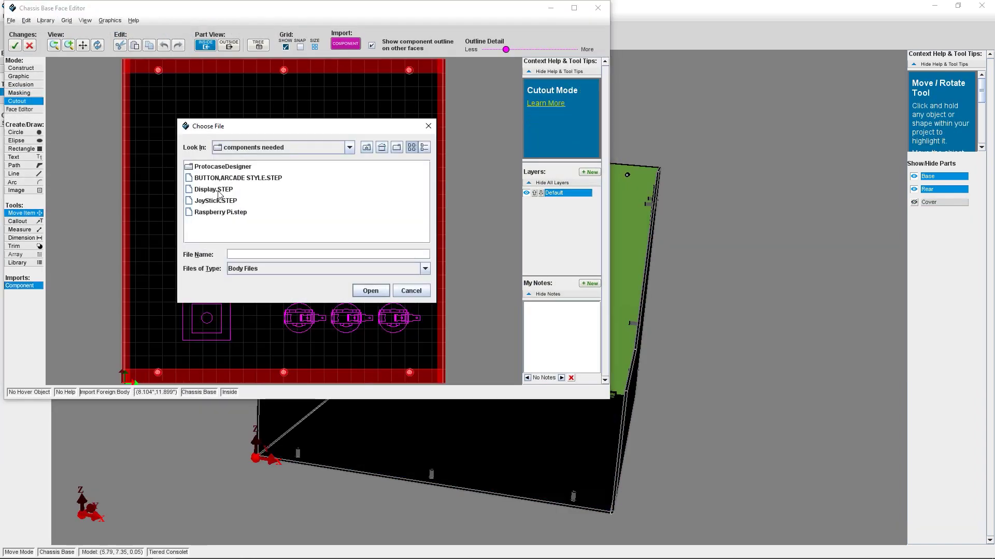
click(371, 292)
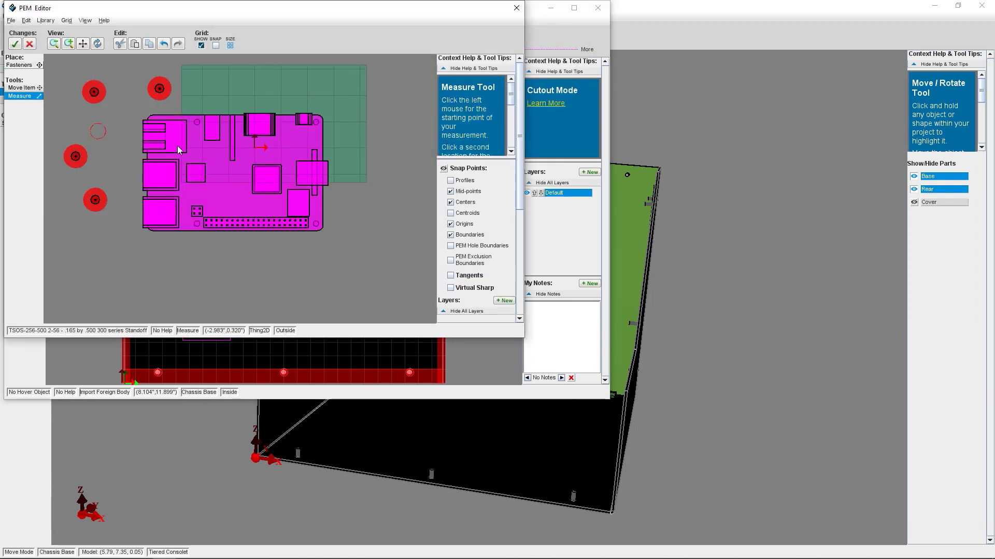
scroll(178, 149, up, 2)
scroll(167, 111, up, 1)
- Align the board's holes with the fasteners, shift it right, and apply the placement
click(111, 90)
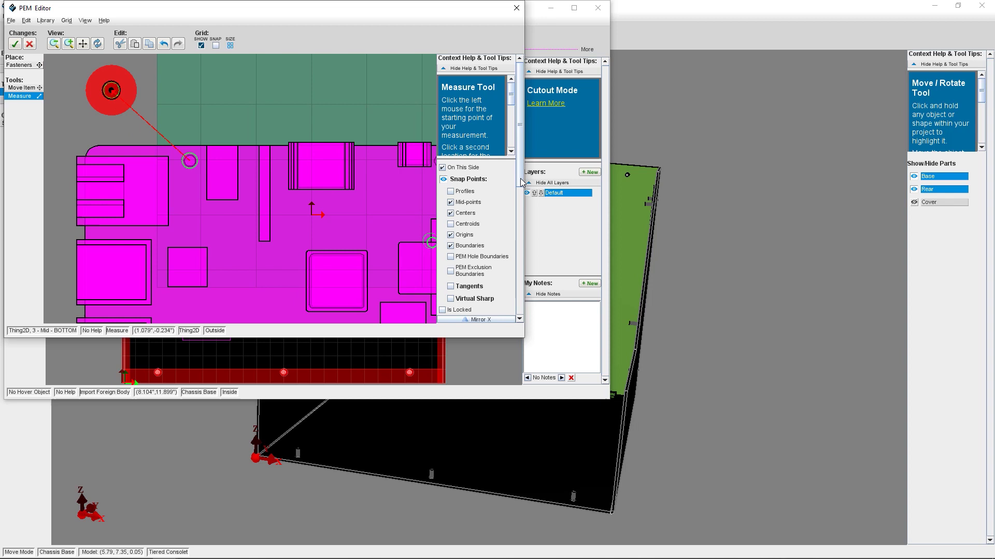
scroll(520, 181, down, 3)
scroll(325, 143, down, 3)
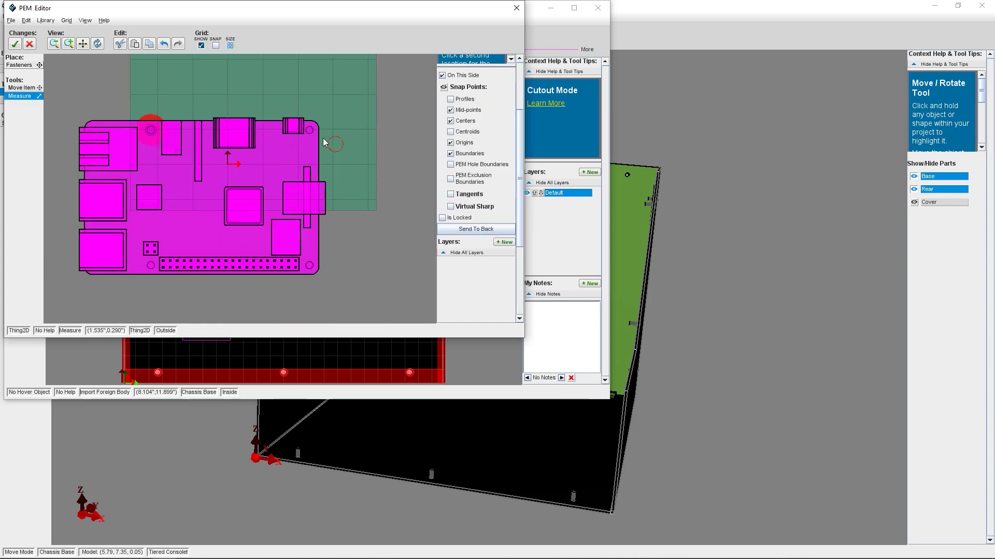
scroll(325, 143, up, 3)
scroll(306, 127, down, 3)
scroll(127, 152, down, 2)
key(Escape)
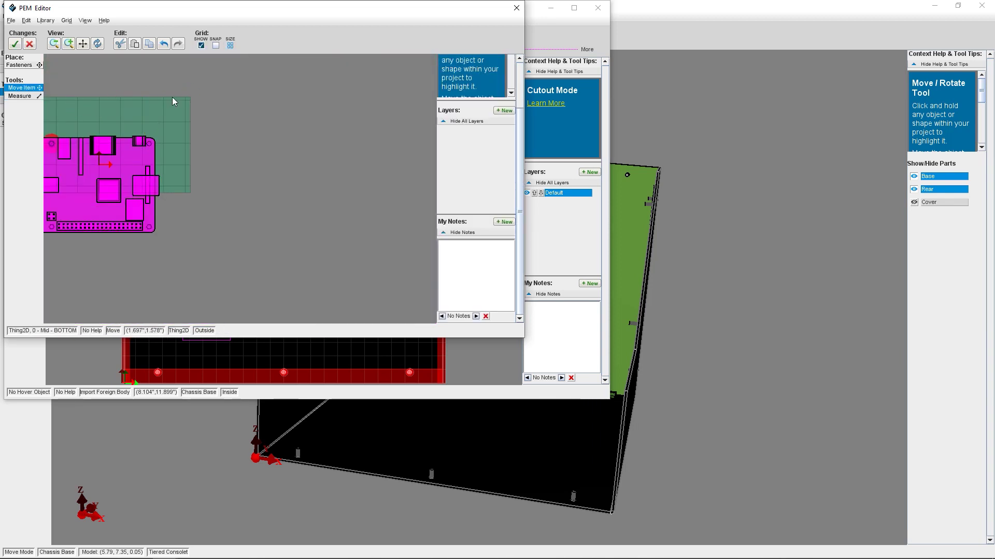
drag(173, 101, 305, 92)
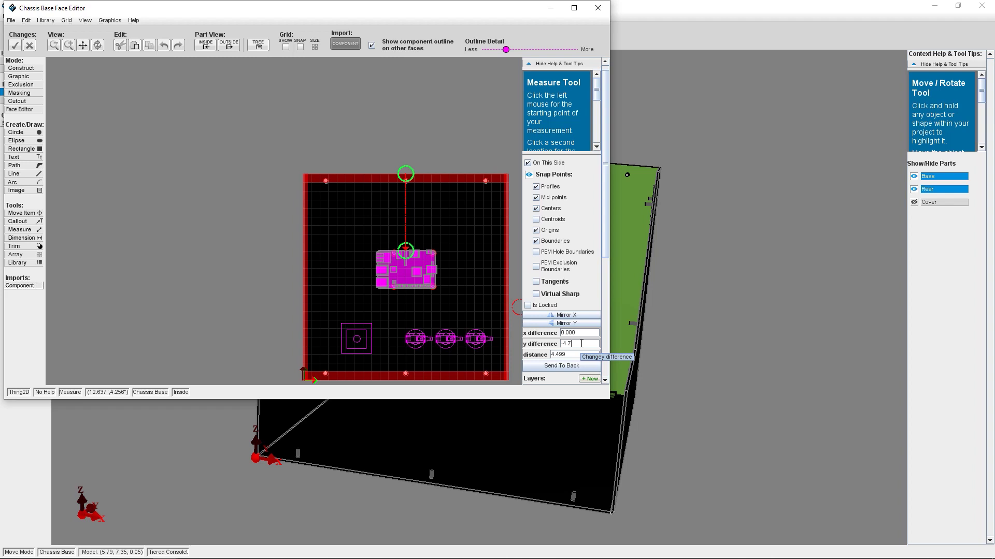
key(Return)
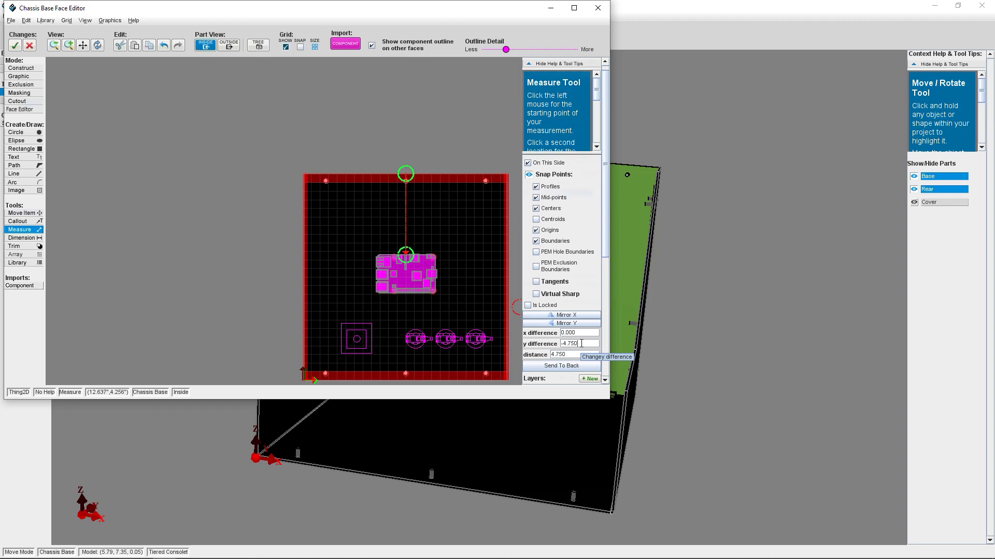
click(15, 46)
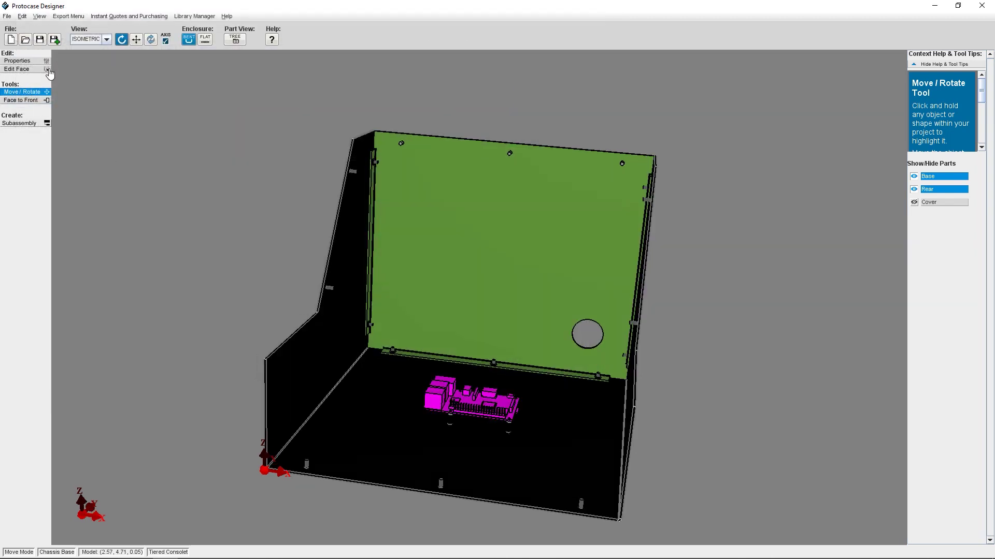
- Move the Raspberry Pi board against the base's left edge and apply
click(914, 202)
click(17, 69)
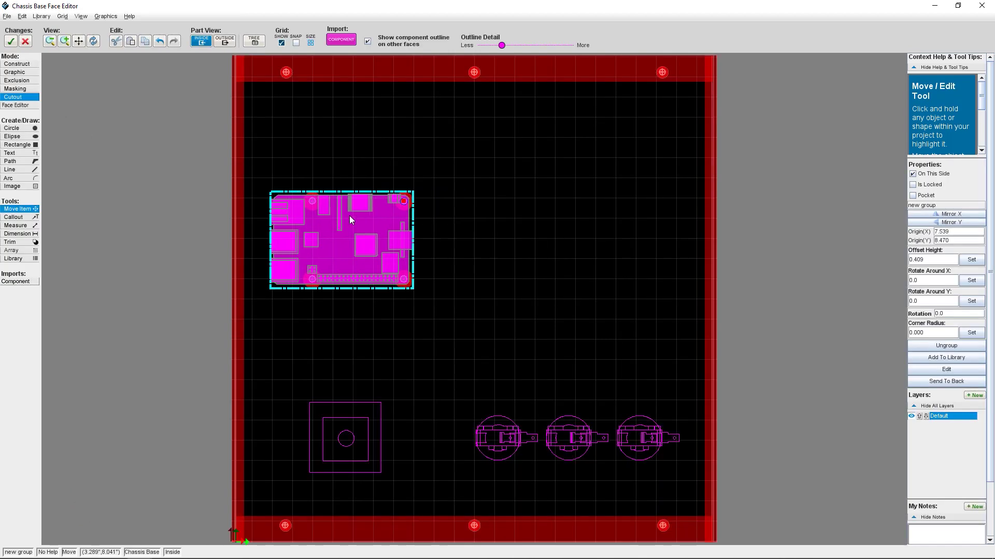
drag(349, 215, 332, 209)
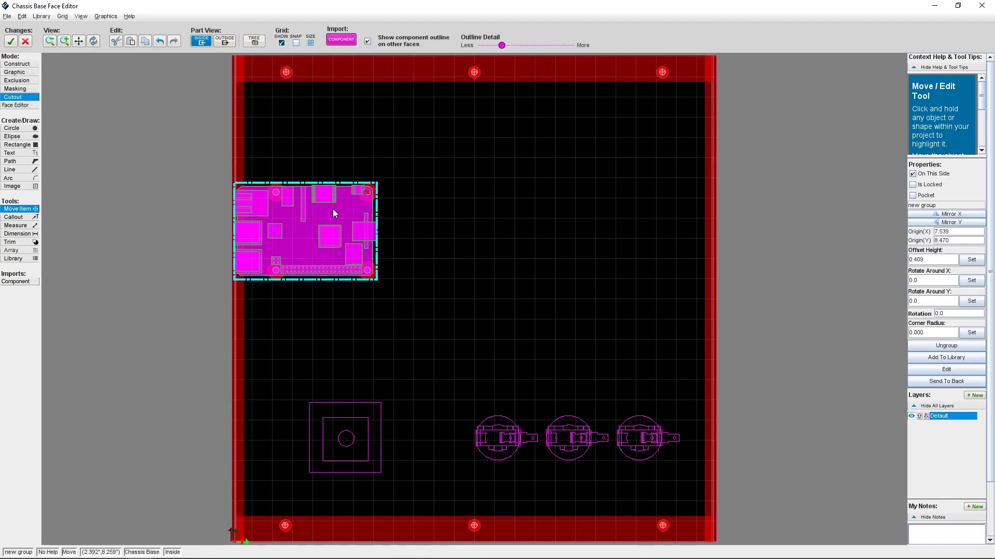
click(11, 41)
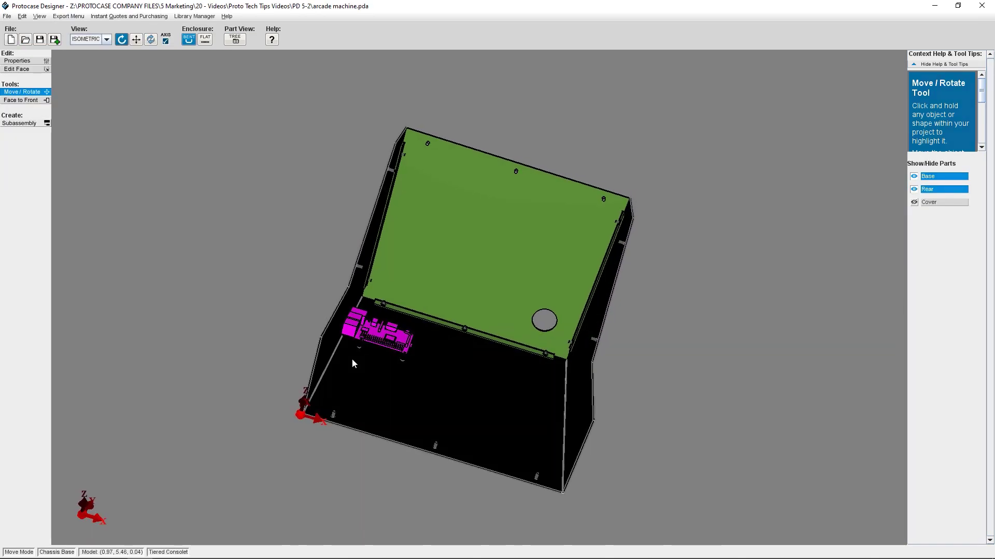
- Draw three rectangular cutouts over the board's port outlines on the left side panel
drag(352, 364, 398, 365)
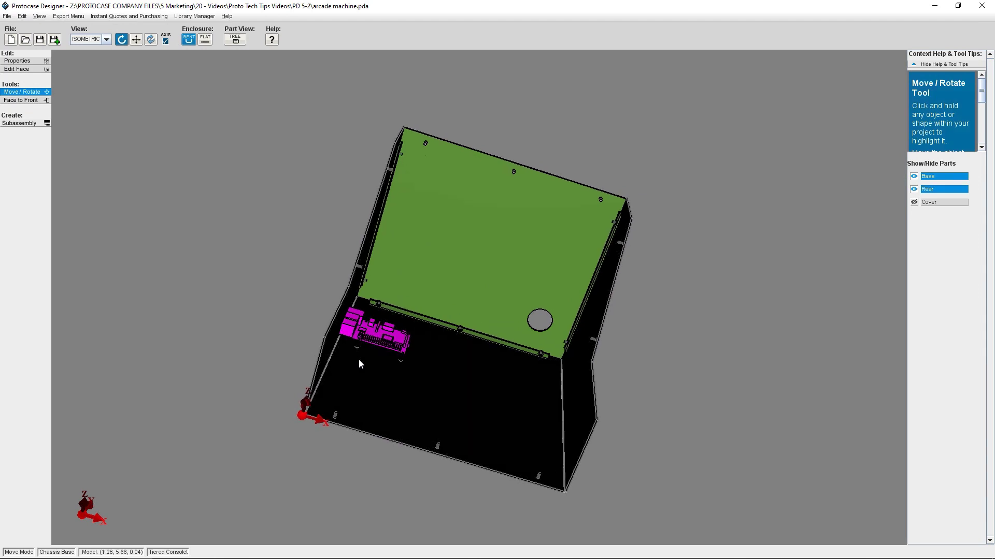
click(32, 72)
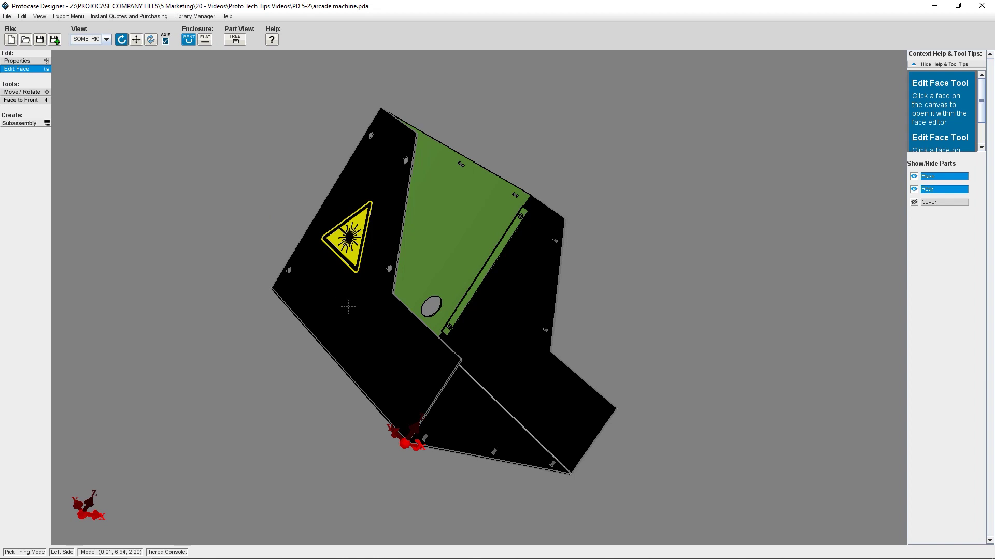
click(360, 302)
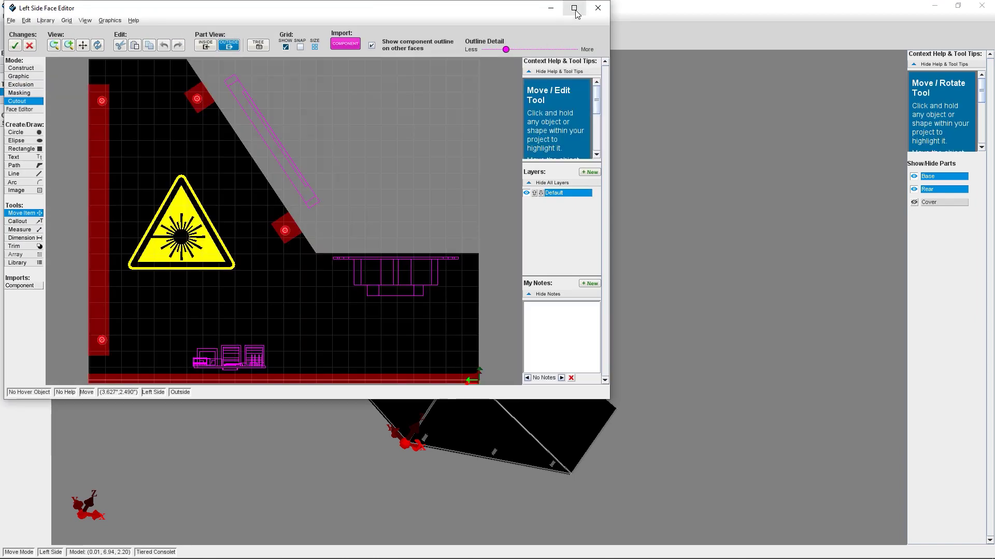
click(574, 7)
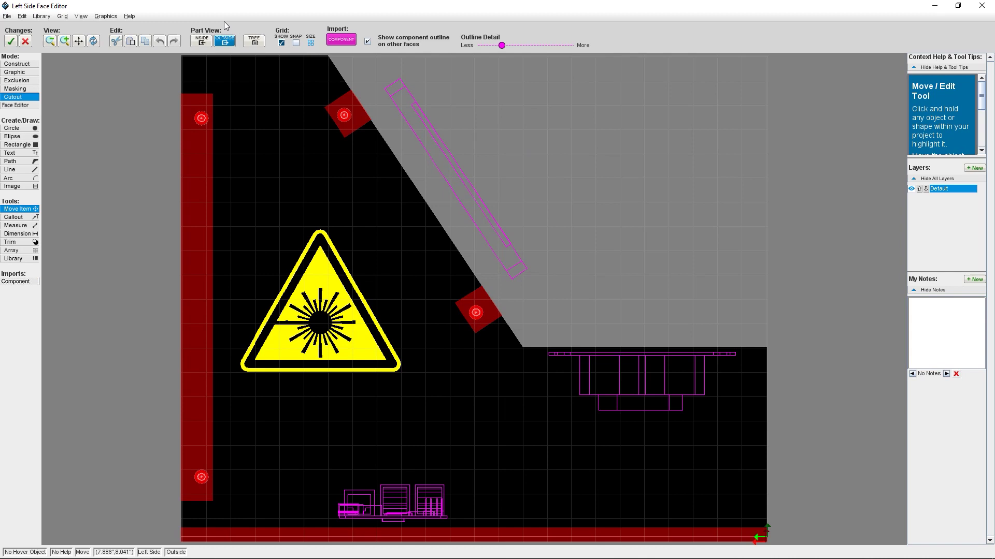
scroll(351, 466, up, 3)
click(20, 145)
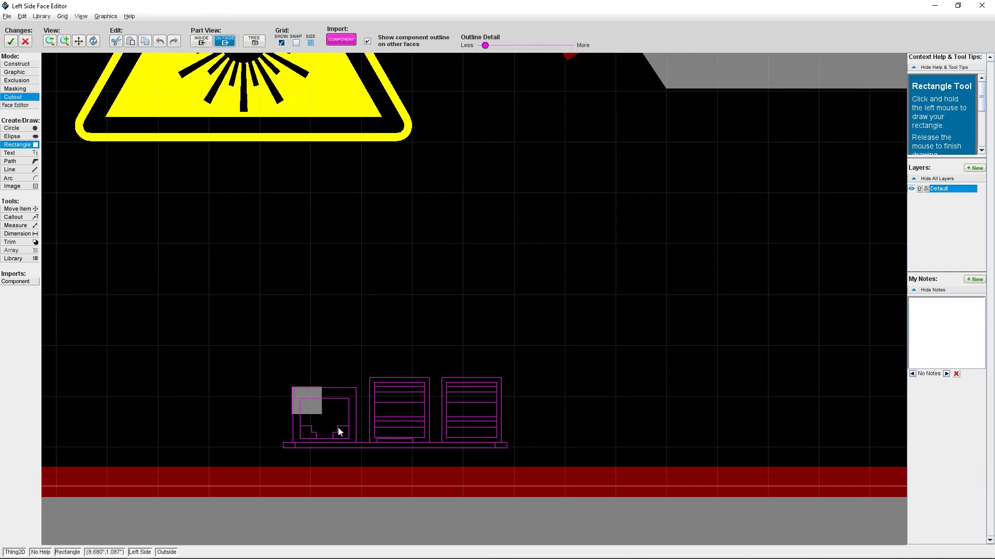
drag(339, 432, 355, 440)
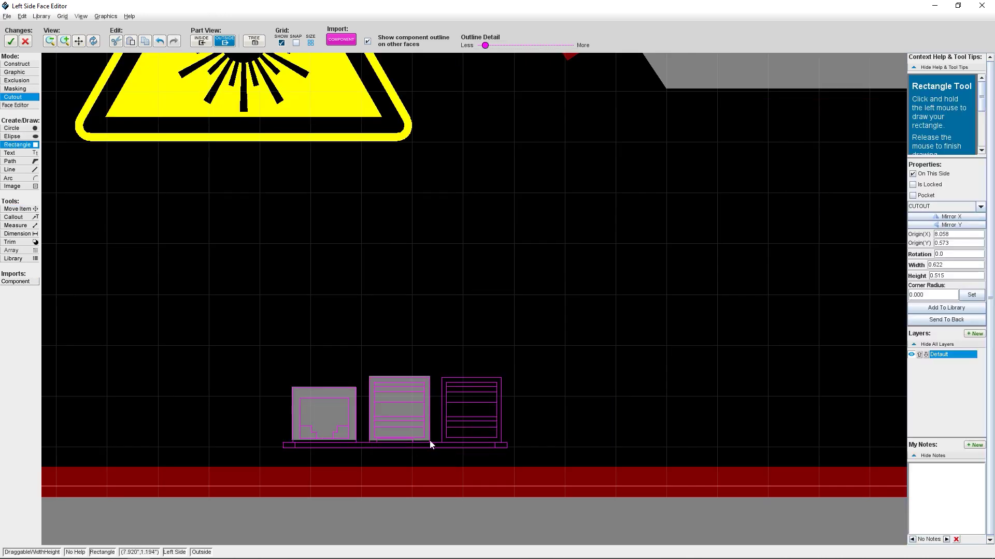
drag(430, 438, 432, 440)
drag(441, 376, 501, 439)
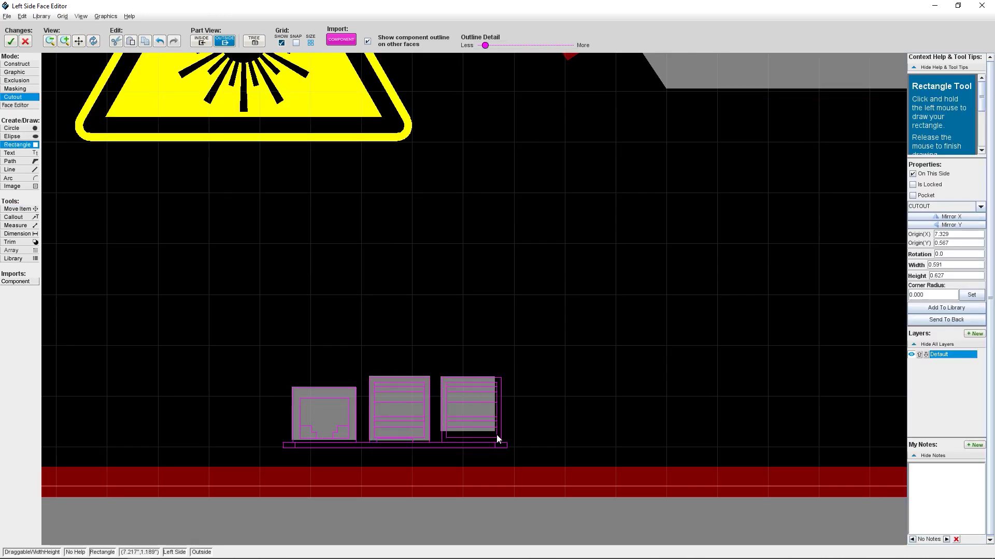
click(11, 42)
scroll(342, 381, up, 2)
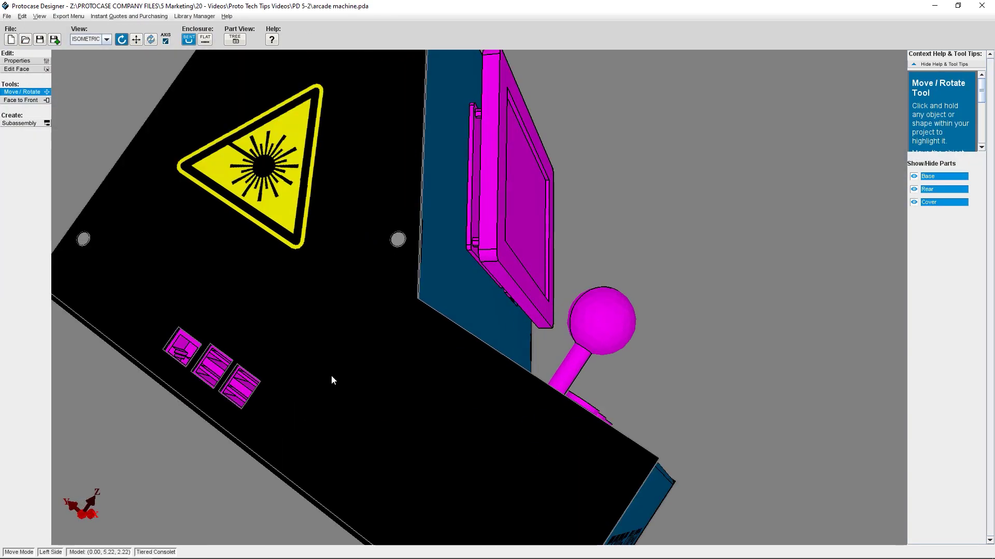
scroll(544, 339, up, 2)
scroll(608, 357, up, 1)
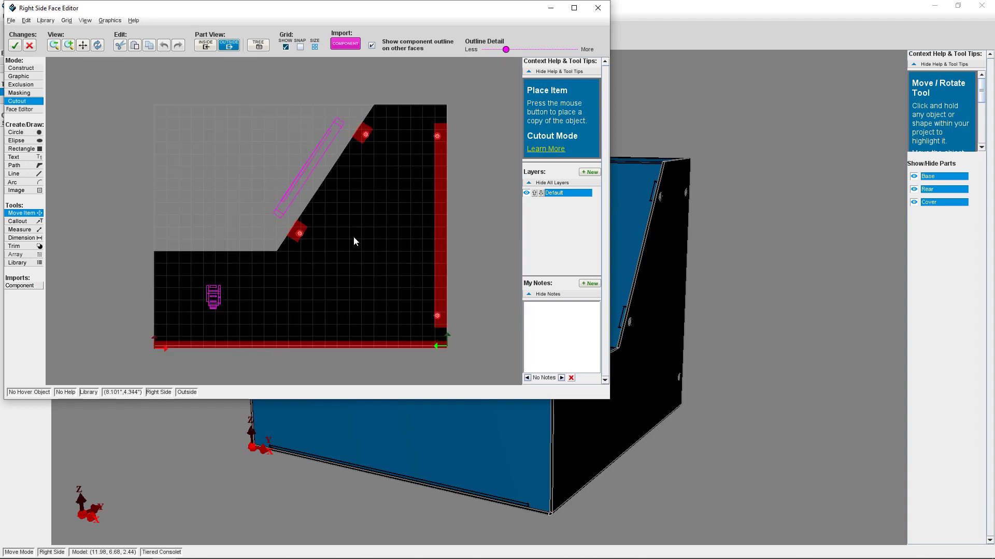
- Place an enlarged yellow High Voltage sign on the right side panel
click(237, 176)
click(288, 297)
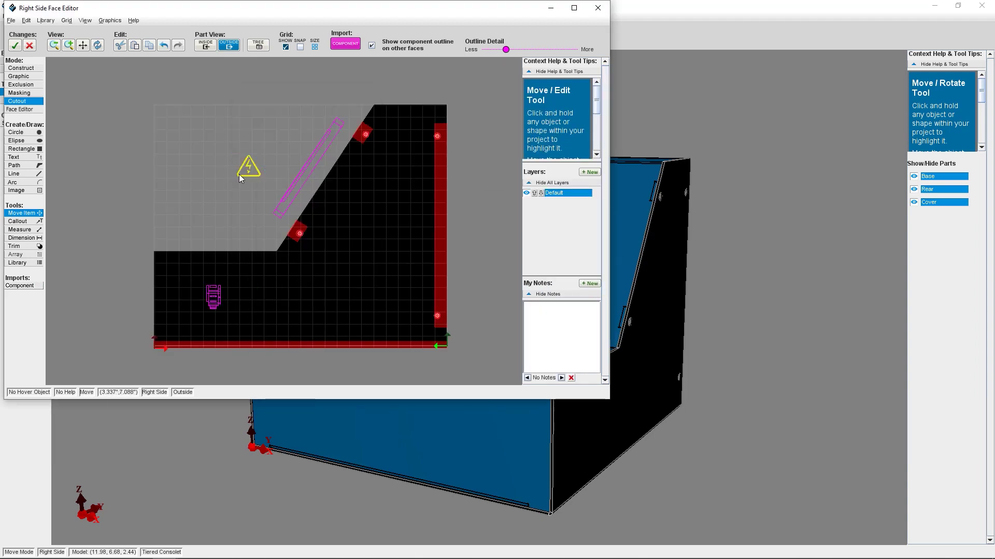
drag(236, 179, 196, 213)
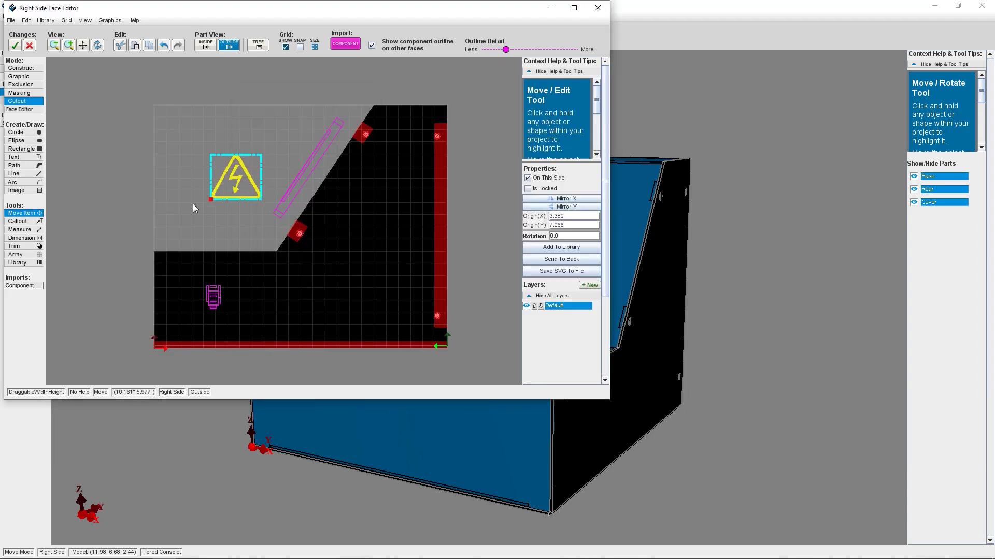
- Lower the laser warning sign on the left side by editing its Origin fields
double_click(570, 217)
text(7.5)
key(Return)
double_click(571, 227)
text(3.5)
key(Return)
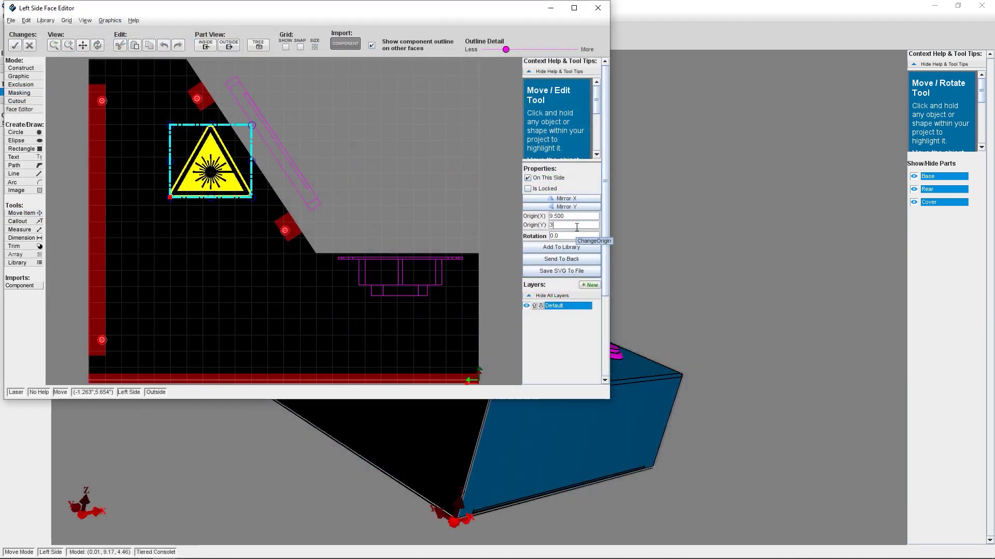
text(.500)
key(Return)
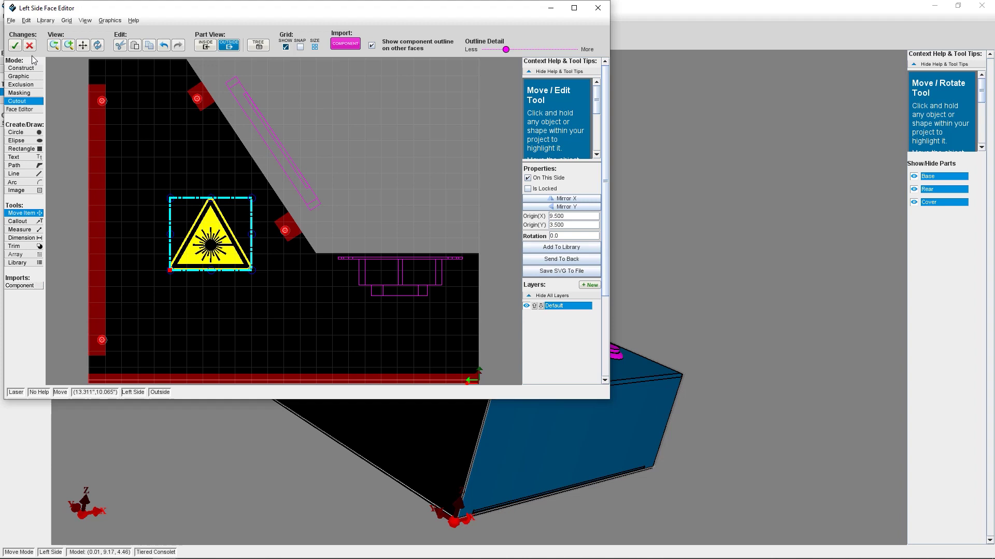
click(14, 47)
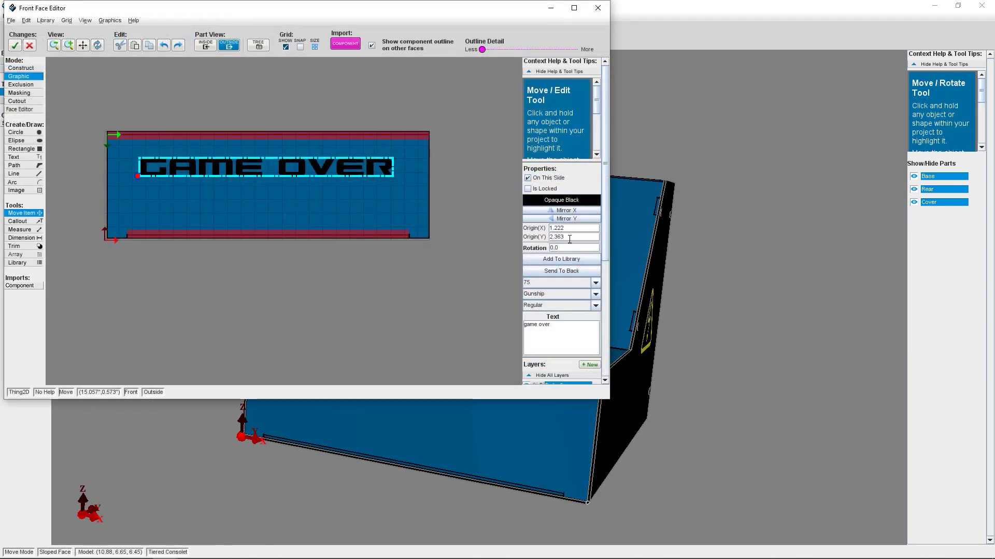
- Set the GAME OVER text's Origin(Y) to 1.795 and apply the front face
key(BackSpace)
text(1.795)
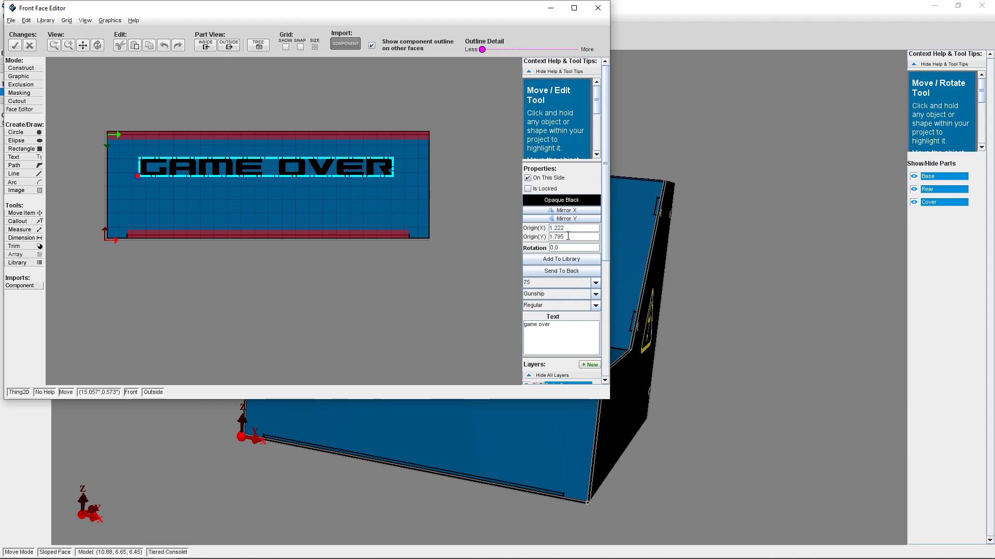
key(Return)
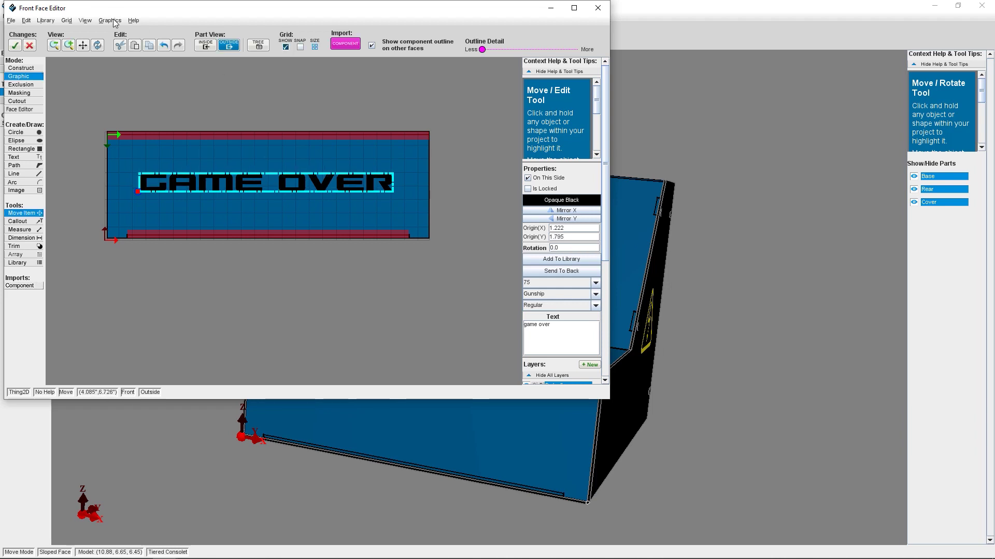
click(110, 20)
click(101, 79)
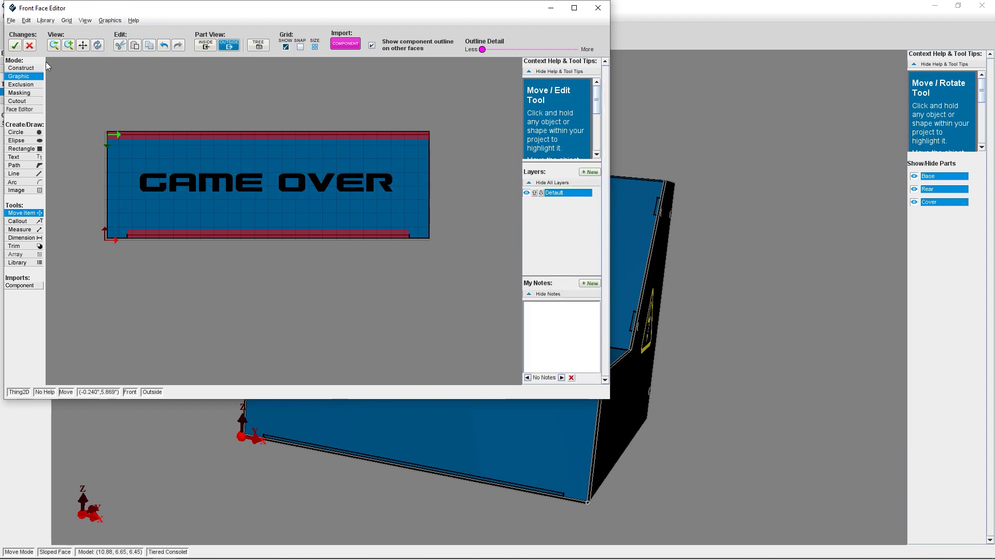
click(14, 47)
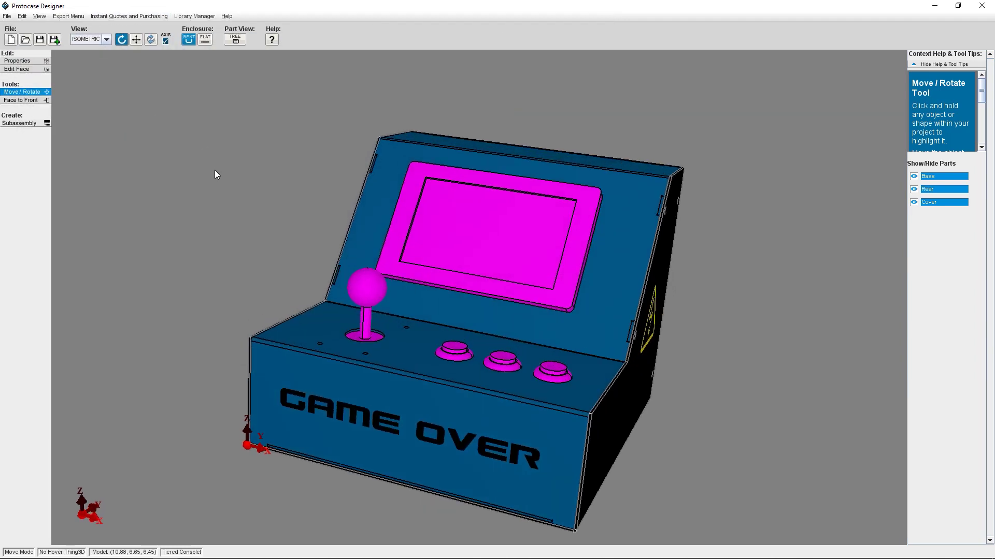
click(7, 17)
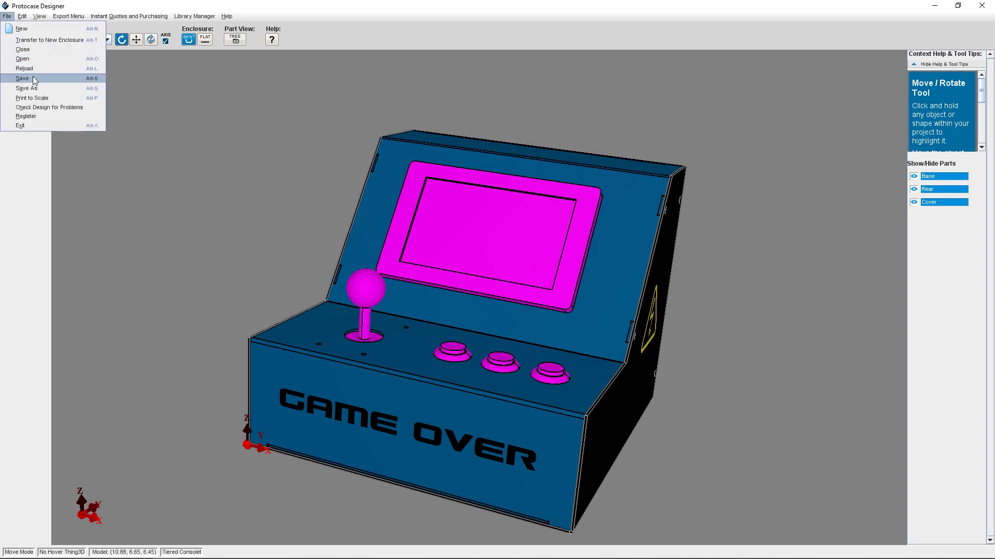